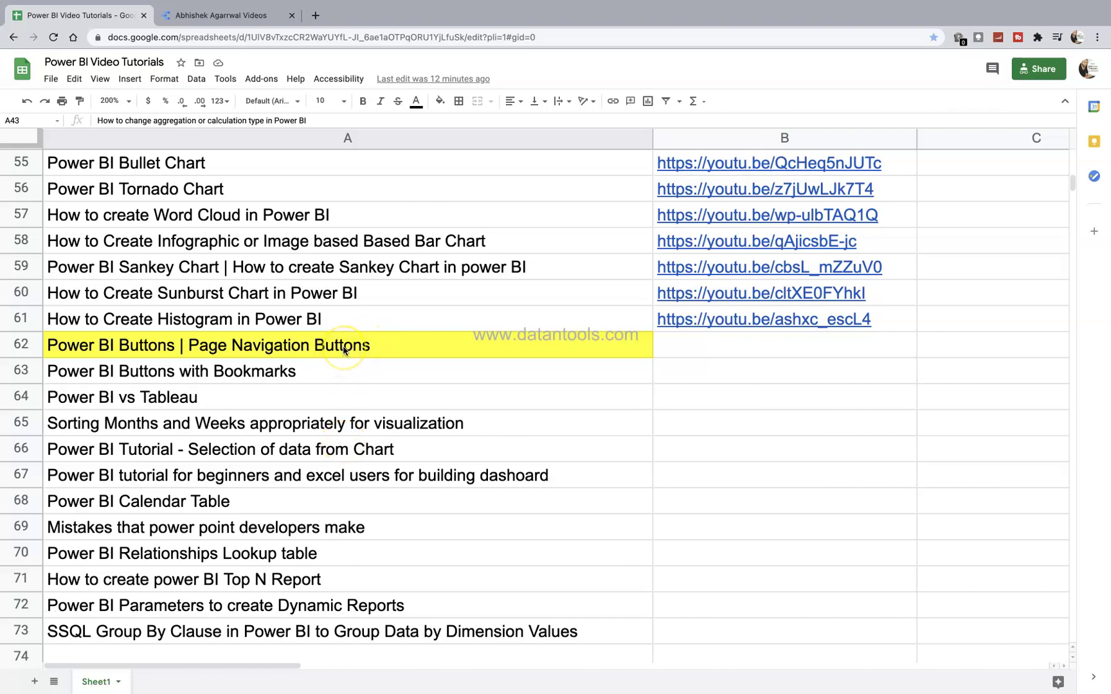
# - Select the Page Navigation Buttons and Buttons with Bookmarks tutorial titles, then scroll back up the list
pyautogui.click(346, 351)
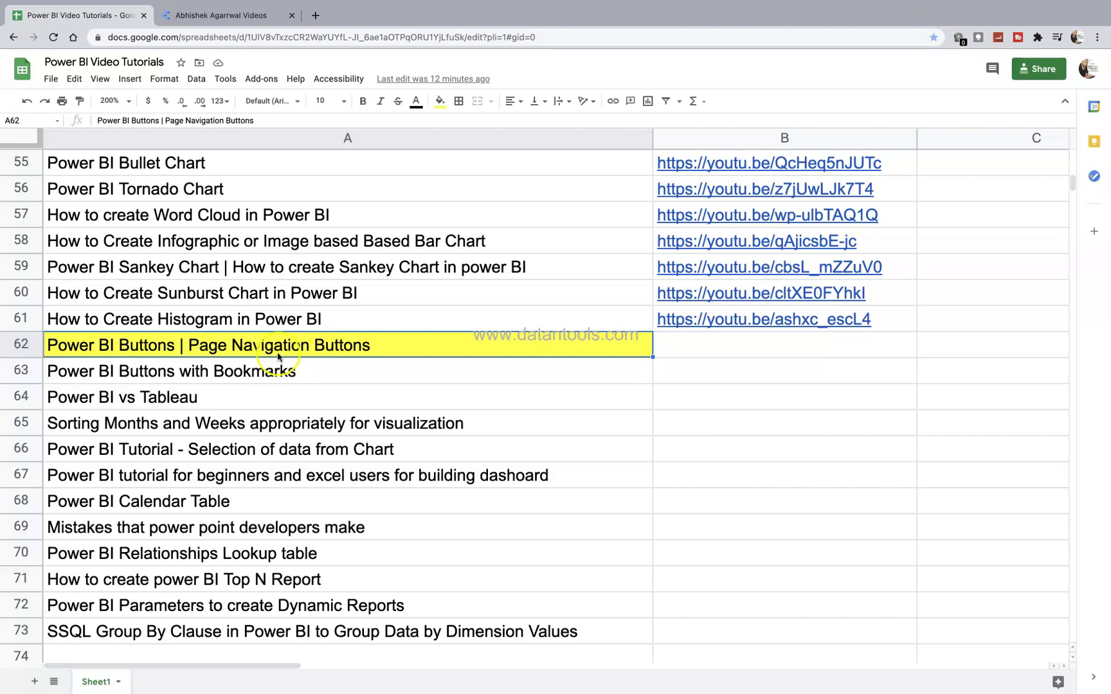
pyautogui.click(268, 350)
pyautogui.click(245, 378)
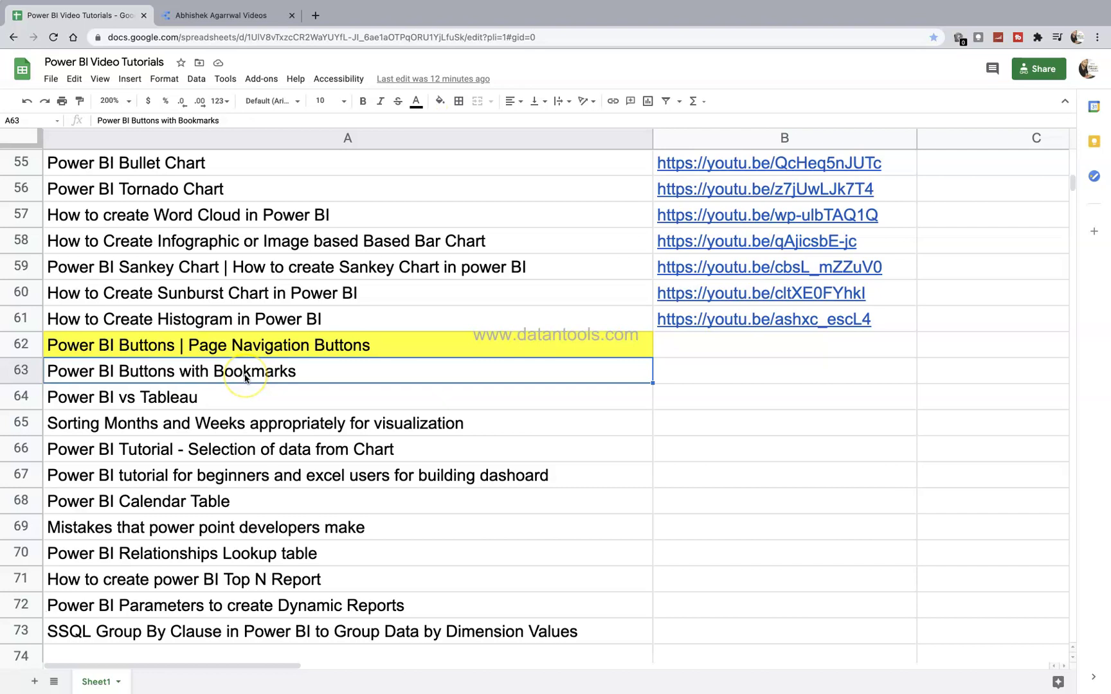
pyautogui.click(303, 352)
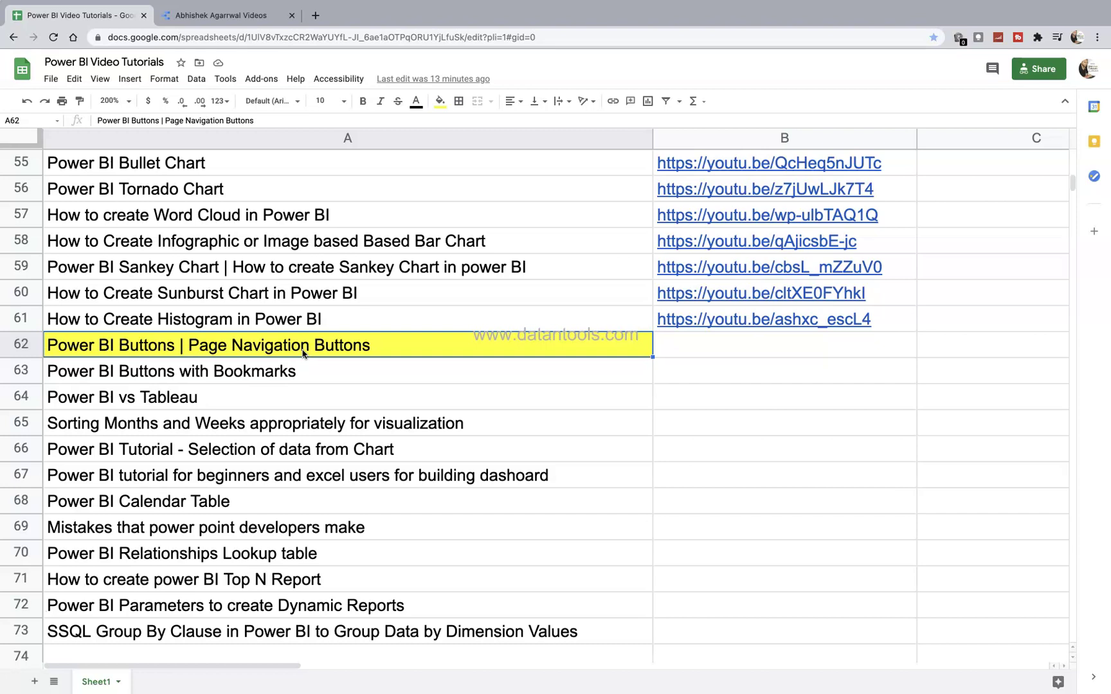
pyautogui.click(270, 352)
pyautogui.scroll(3, 270, 353)
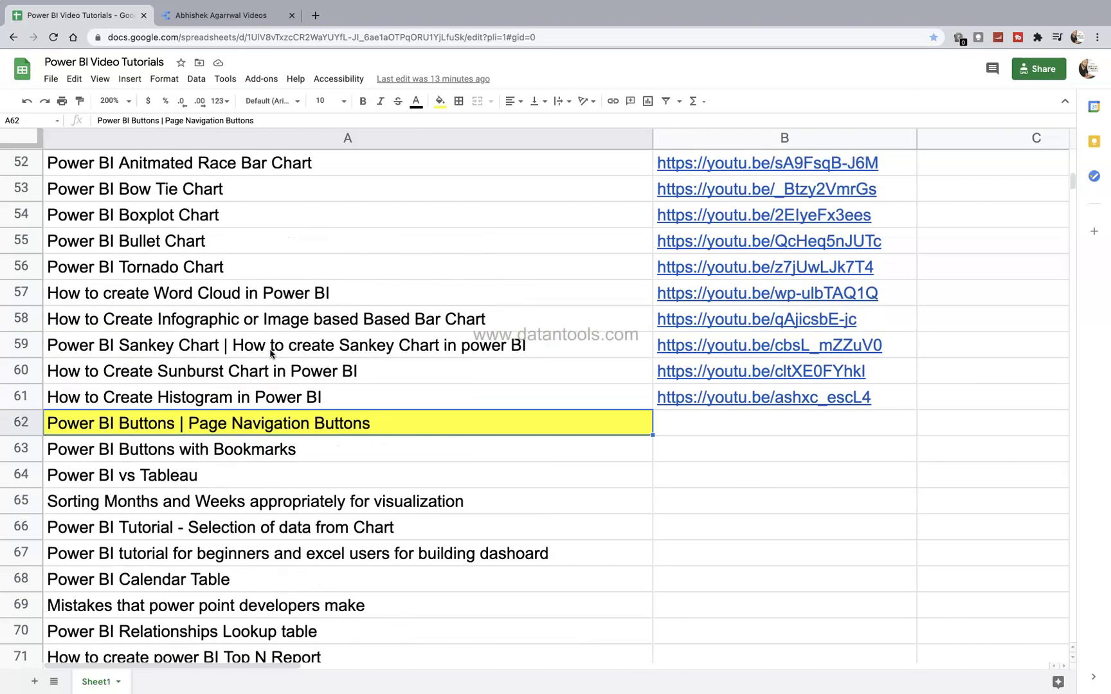
pyautogui.scroll(7, 353, 265)
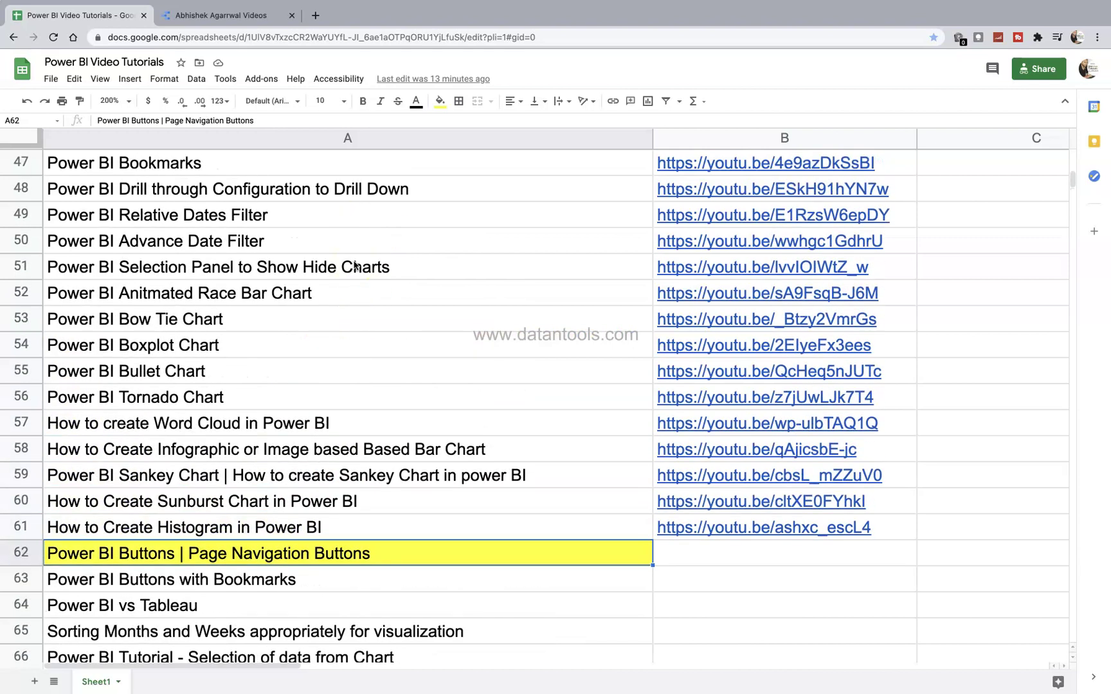
pyautogui.scroll(3, 354, 265)
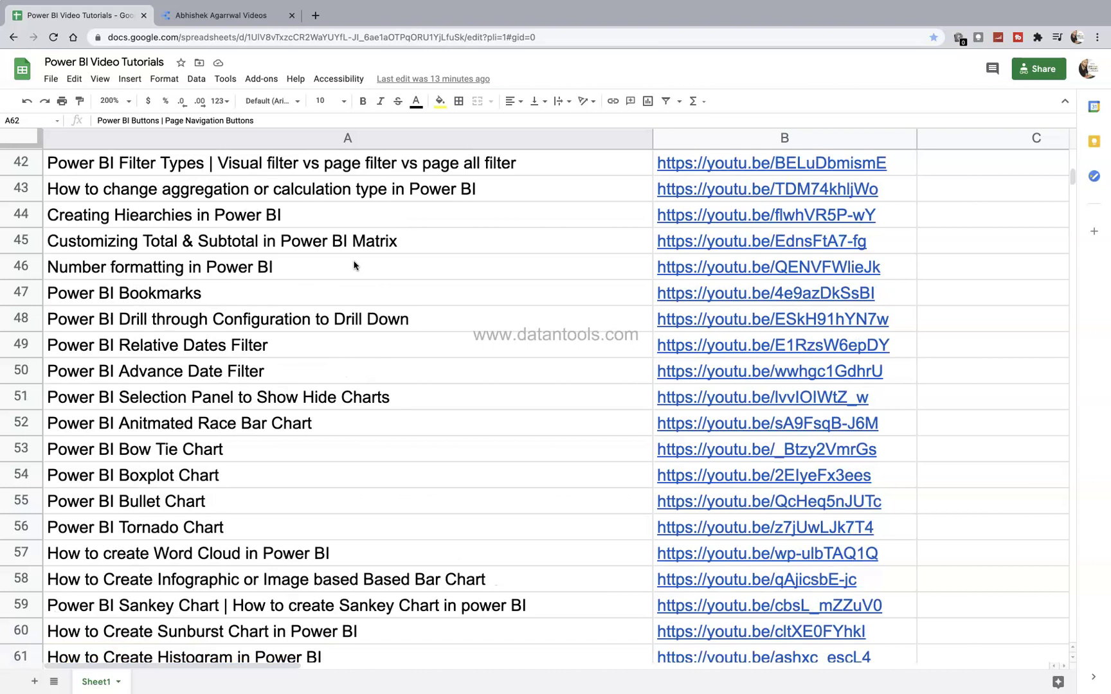
pyautogui.scroll(3, 353, 265)
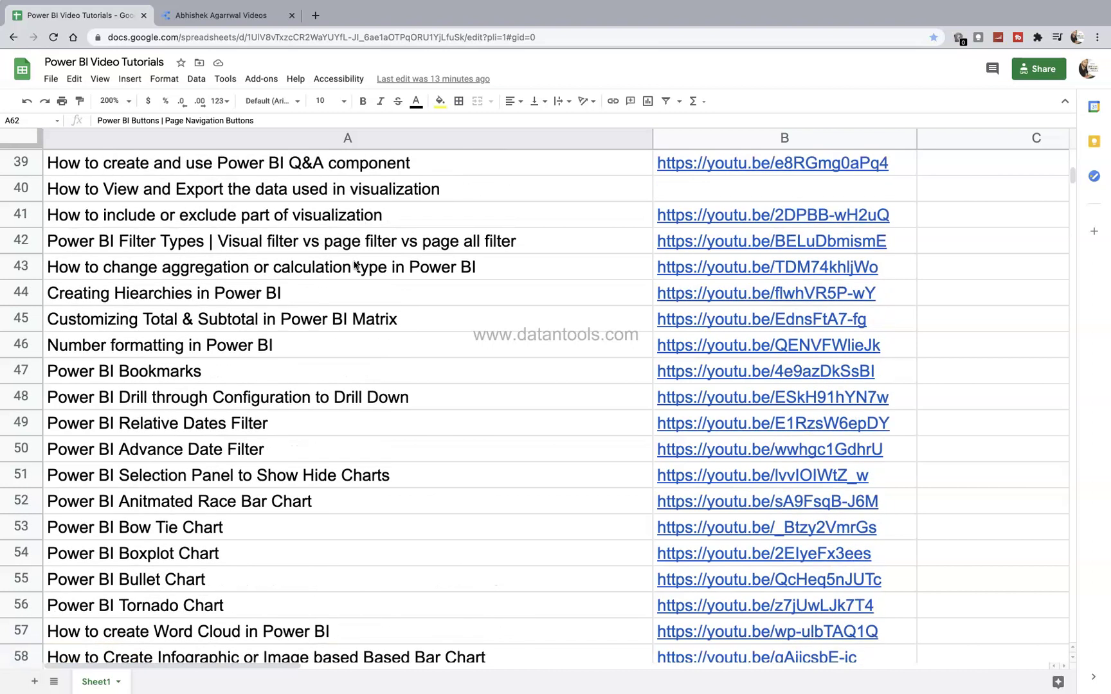
pyautogui.scroll(3, 354, 265)
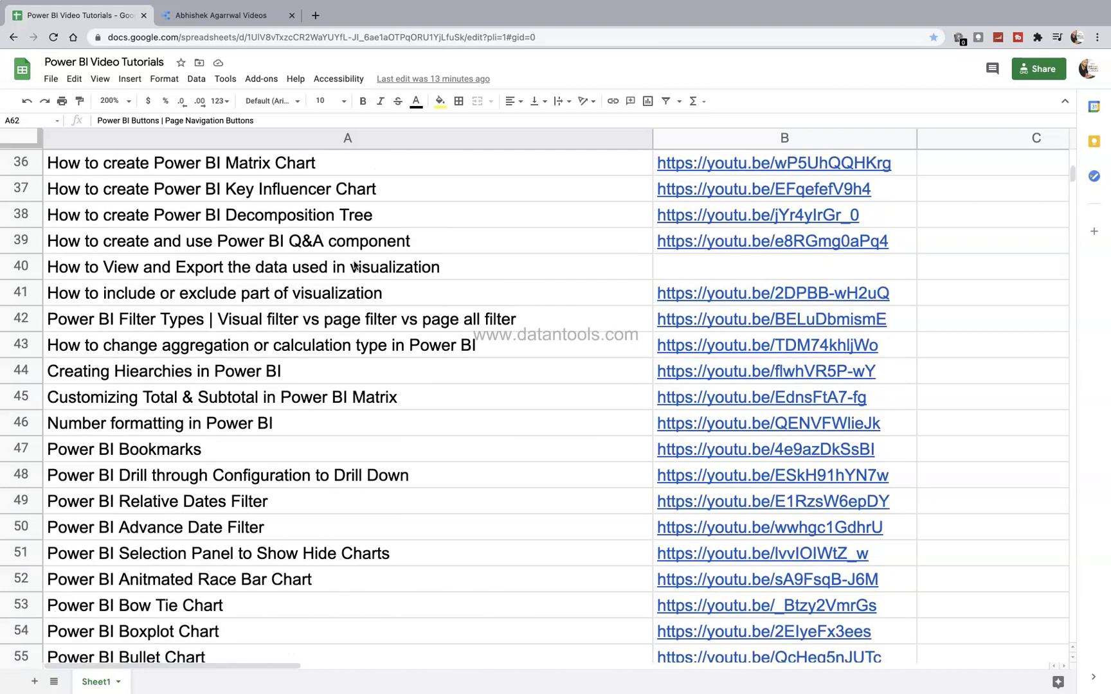
pyautogui.moveTo(723, 300)
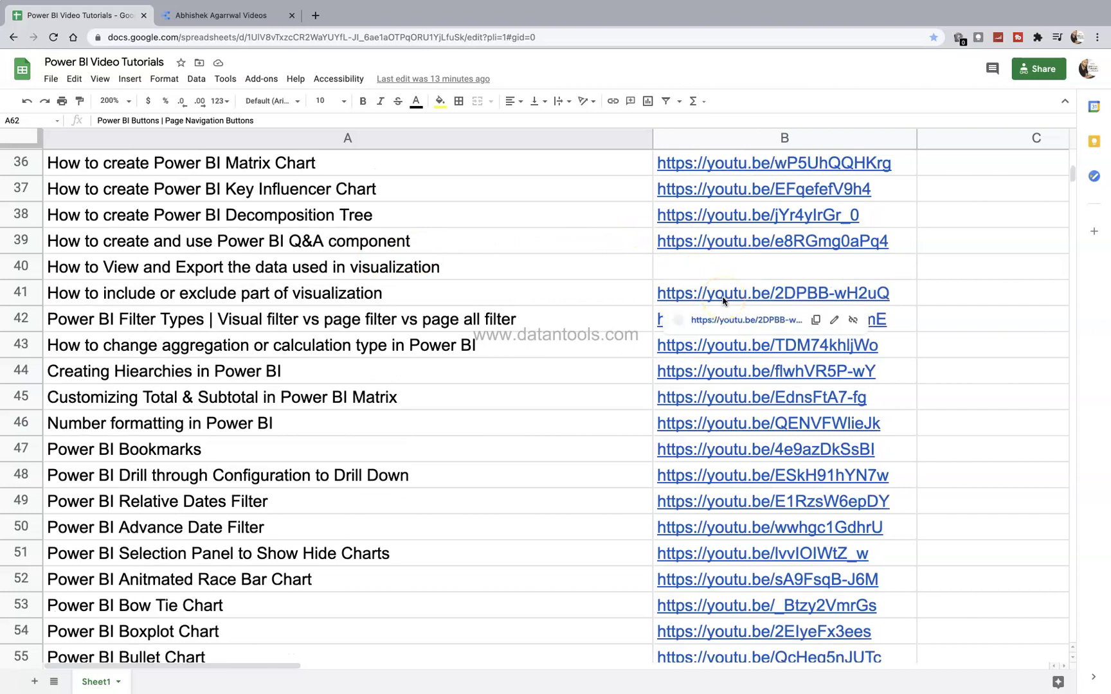
pyautogui.scroll(9, 531, 332)
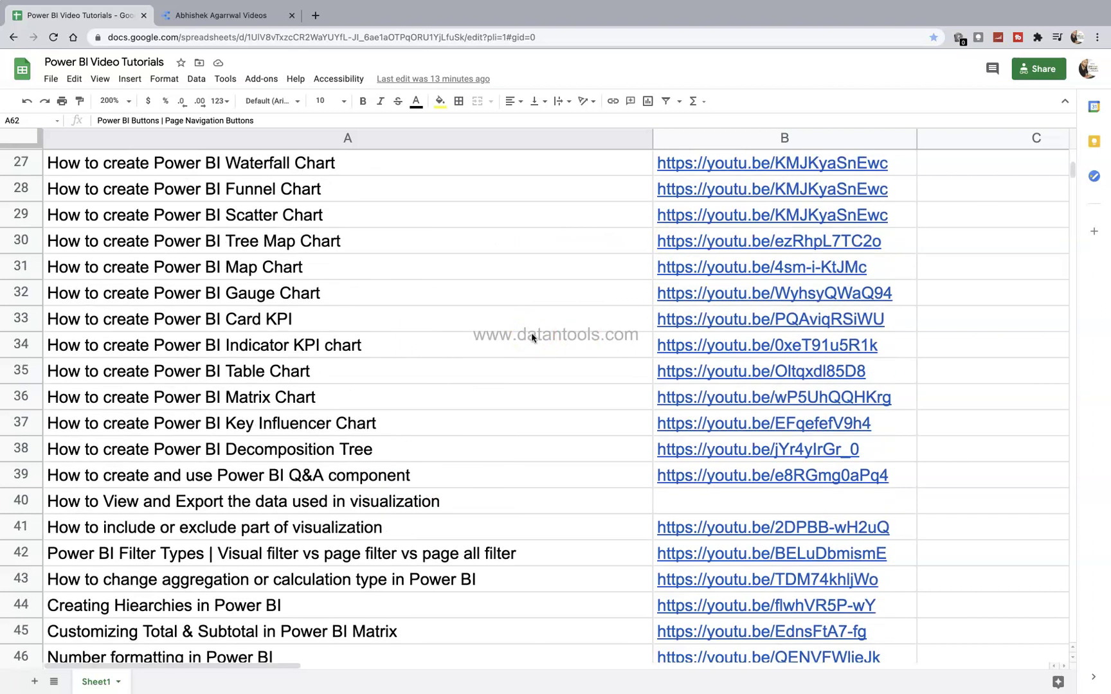
pyautogui.scroll(7, 532, 332)
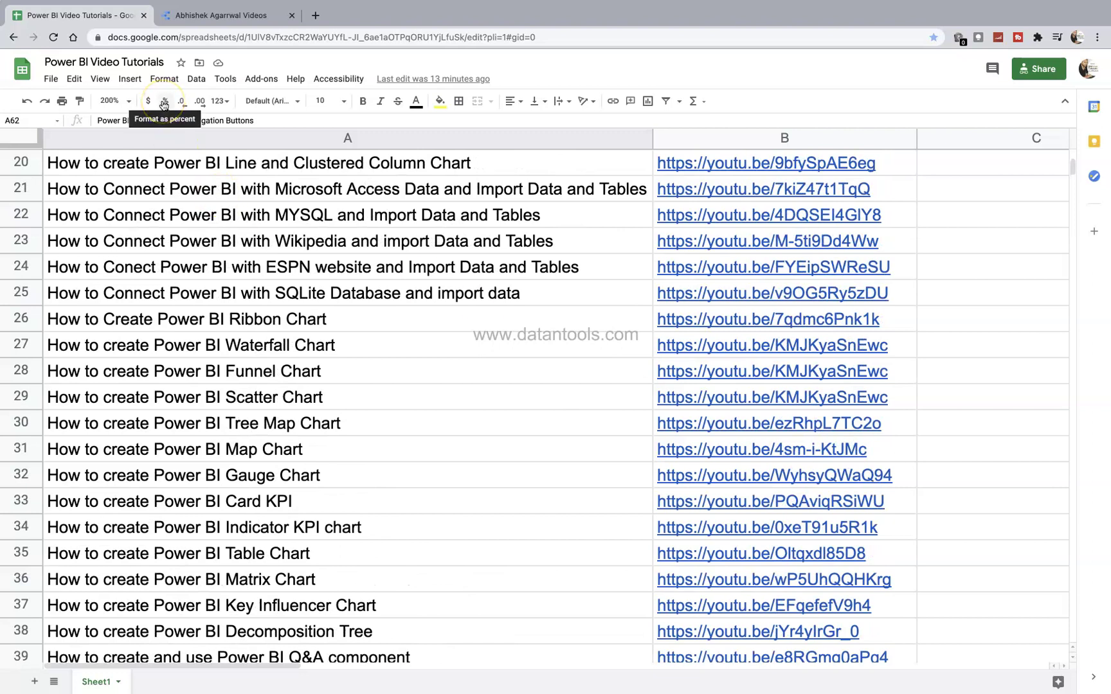
# - Filter the Data Studio Video Title list to titles matching 'tableau', then return to the tutorials sheet
pyautogui.click(240, 23)
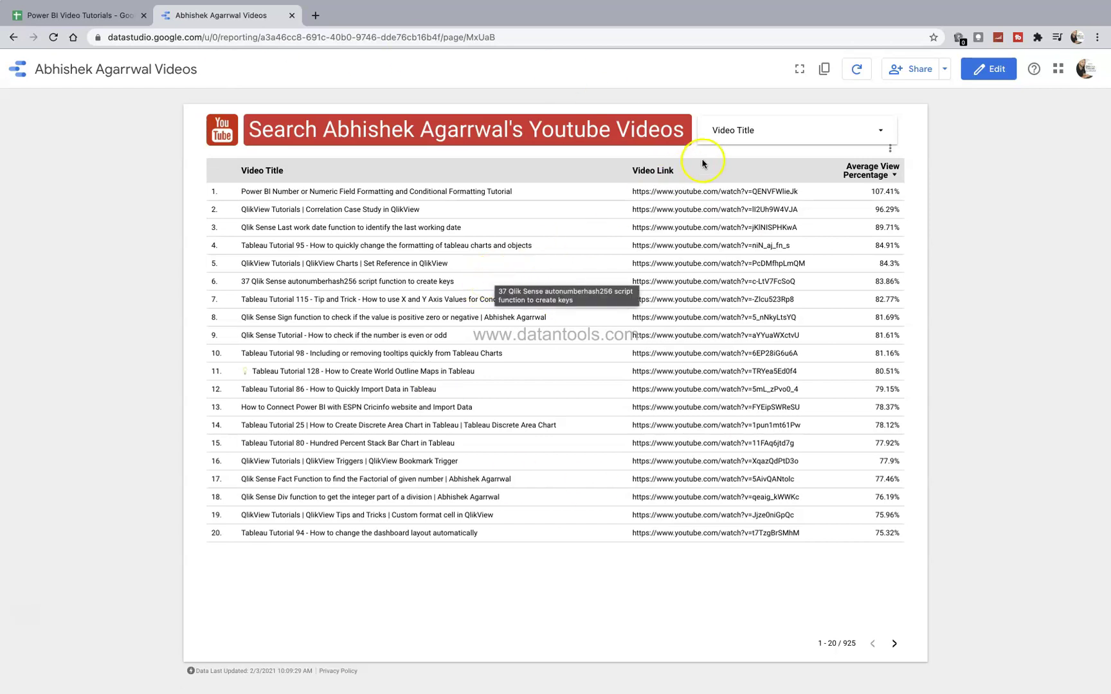
pyautogui.click(881, 130)
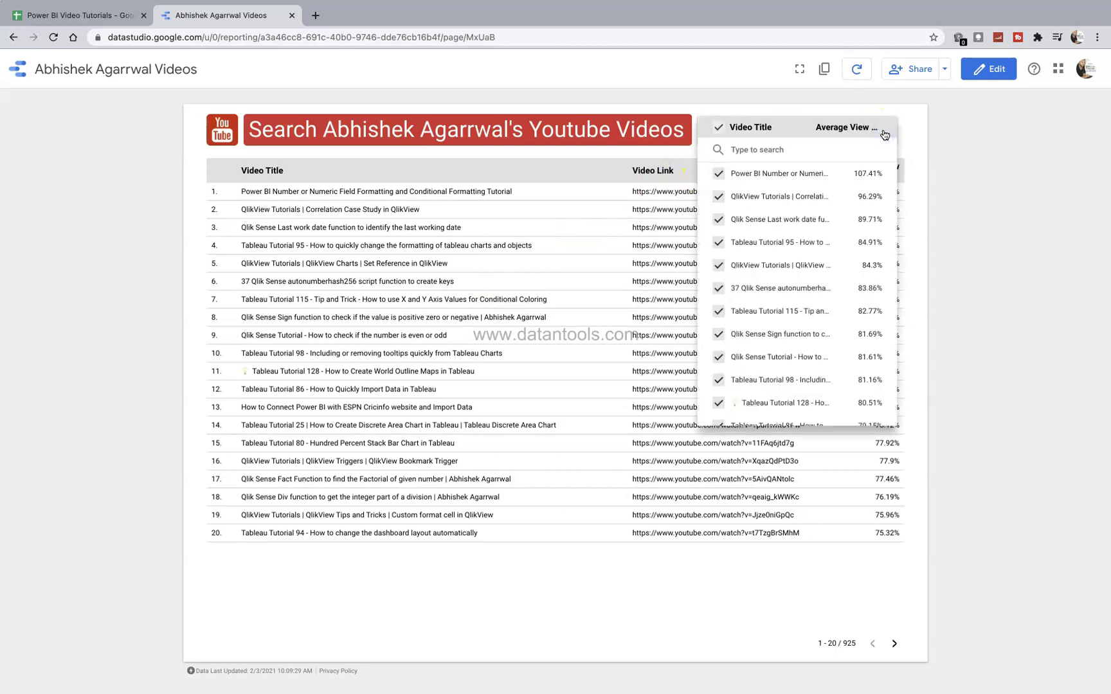
pyautogui.click(718, 128)
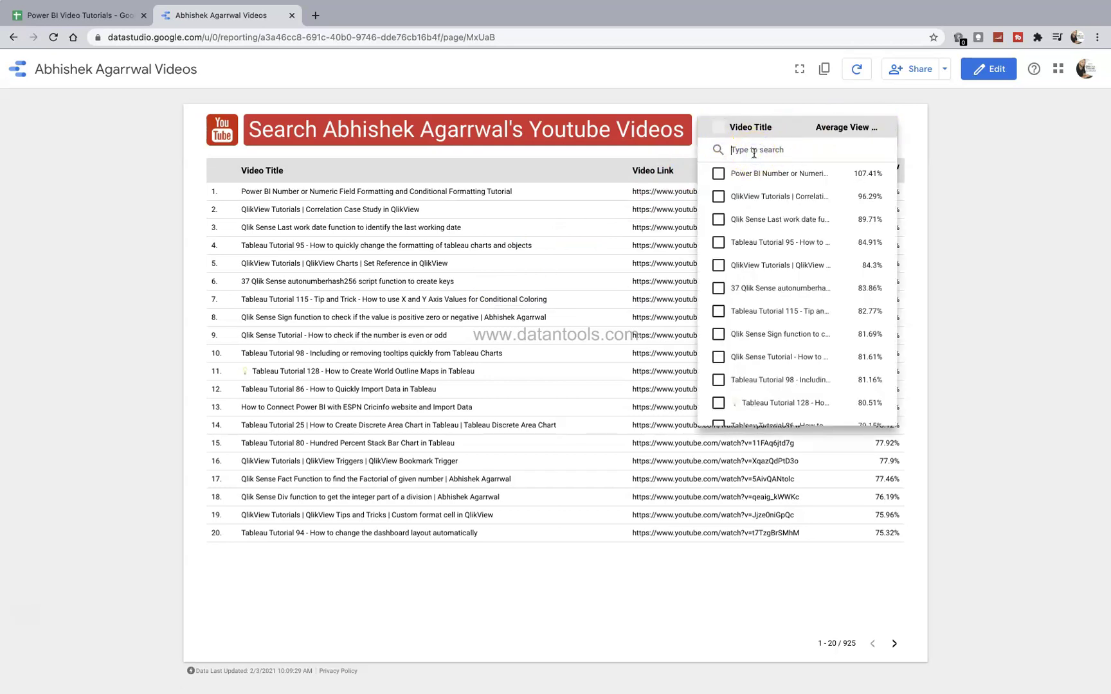
pyautogui.write('table')
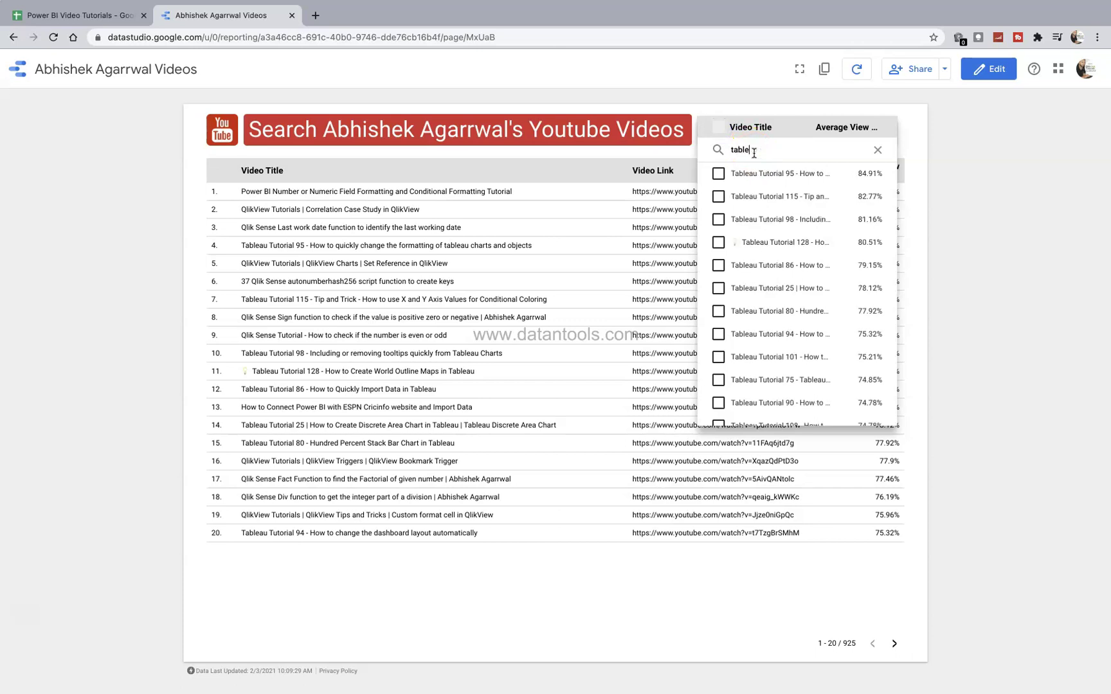
pyautogui.write('au')
pyautogui.click(781, 149)
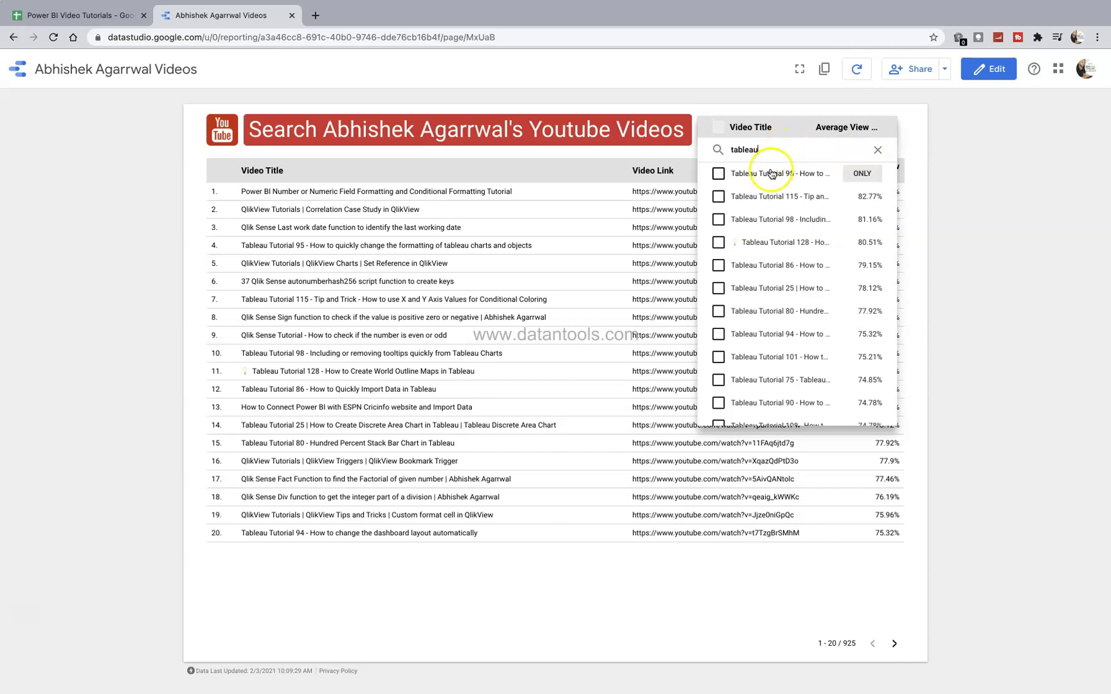
pyautogui.scroll(-4, 773, 335)
pyautogui.scroll(-8, 773, 335)
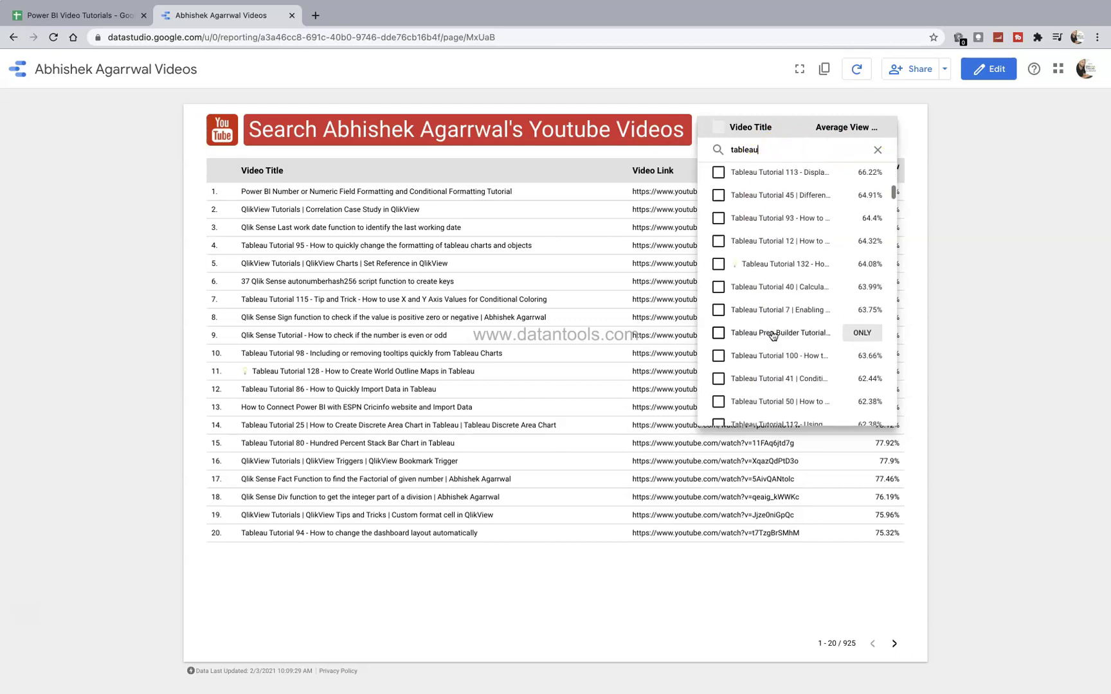
pyautogui.click(719, 135)
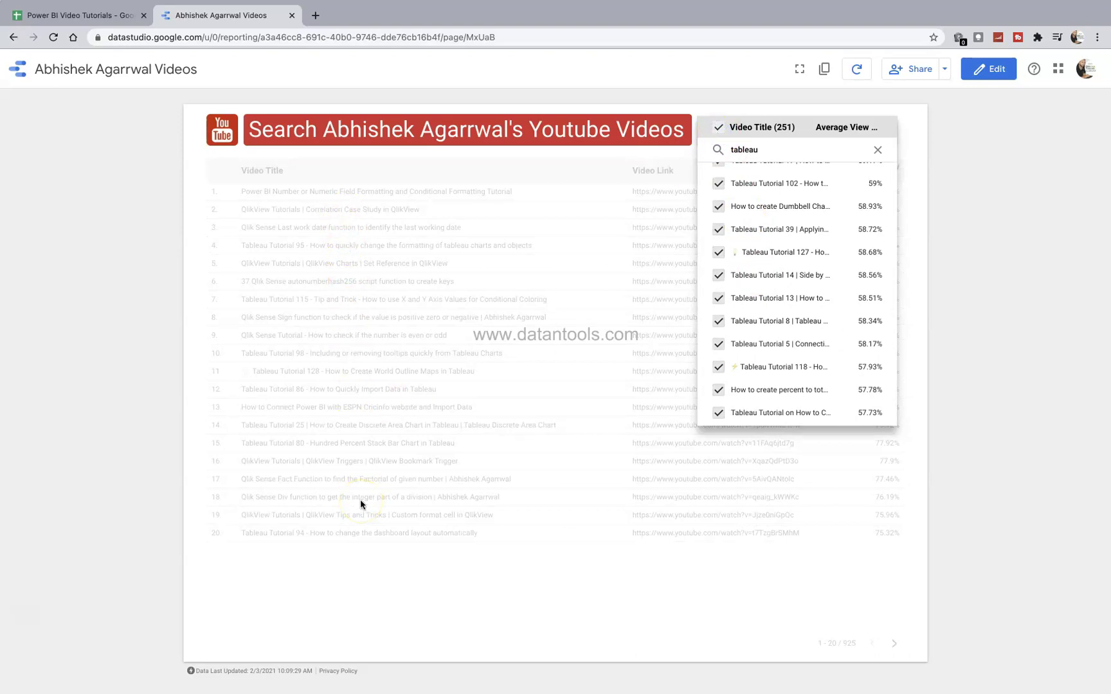
pyautogui.click(704, 572)
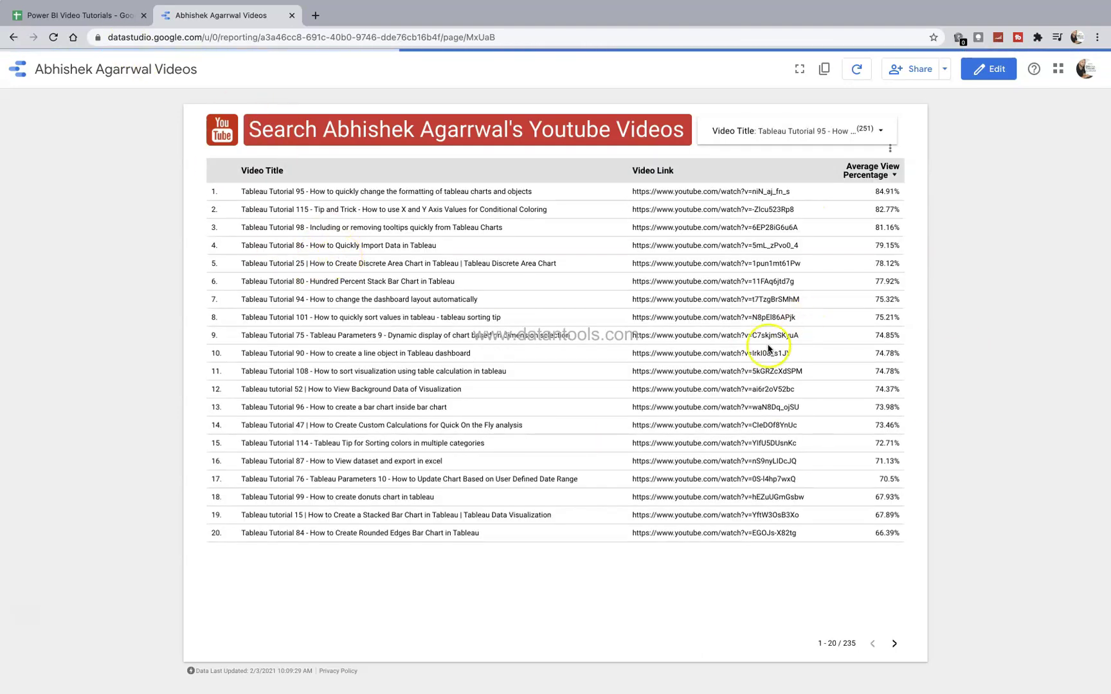
pyautogui.click(181, 38)
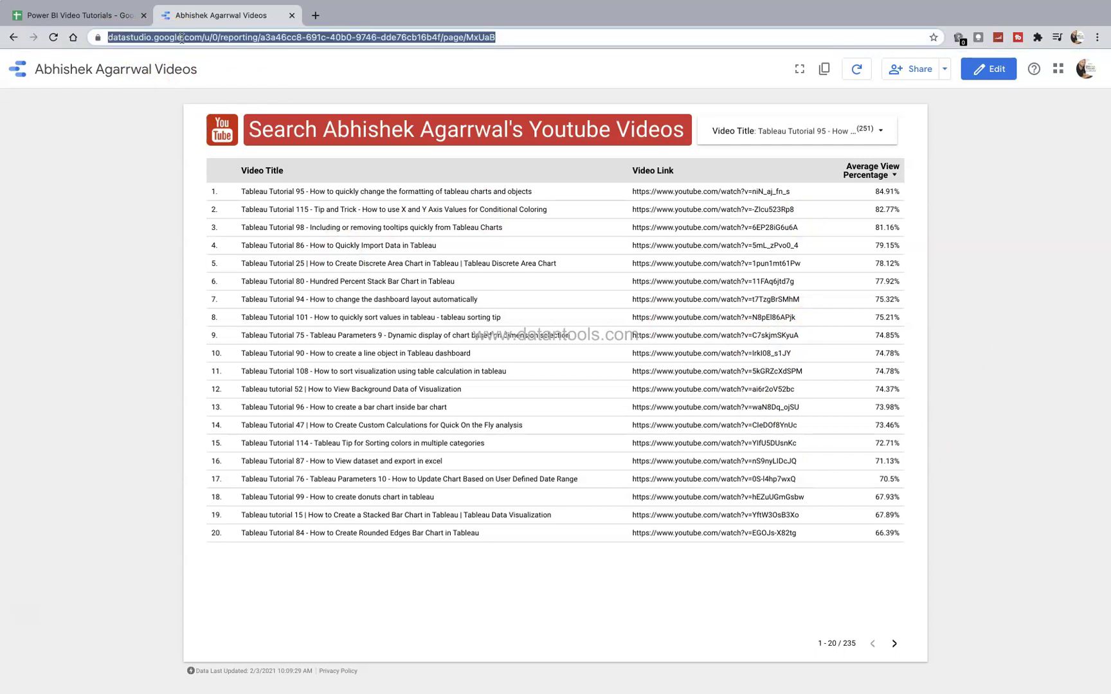
pyautogui.click(125, 14)
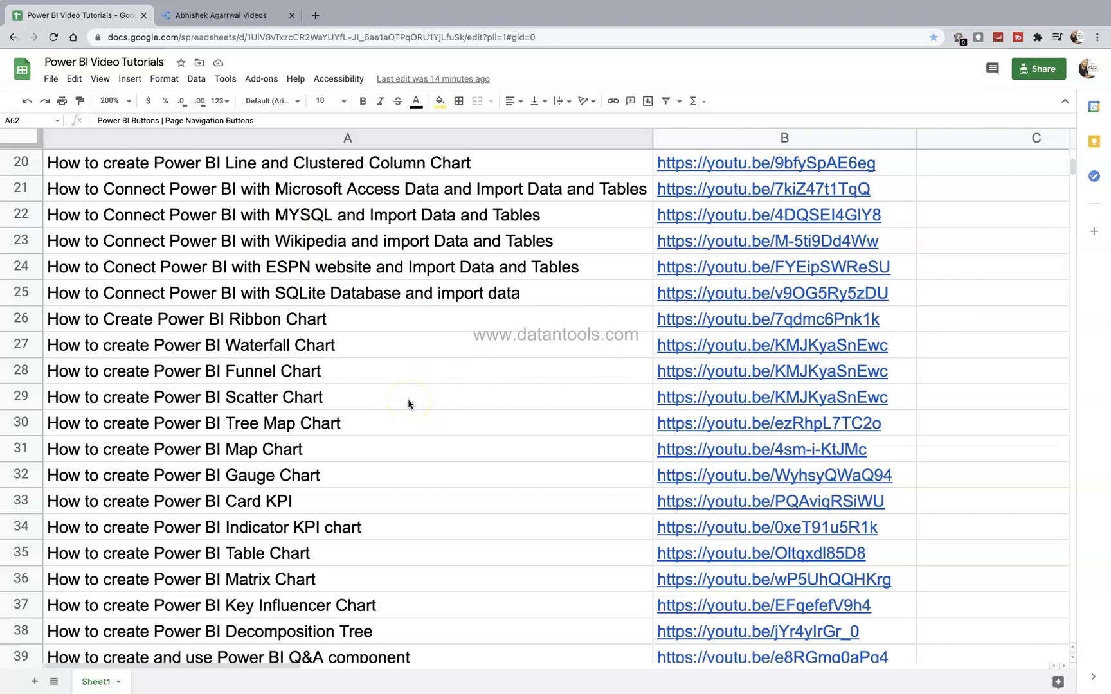
# - Scroll the tutorial list down to row 62 and switch to the Power BI Opportunity Analysis Sample report
pyautogui.scroll(-2, 408, 404)
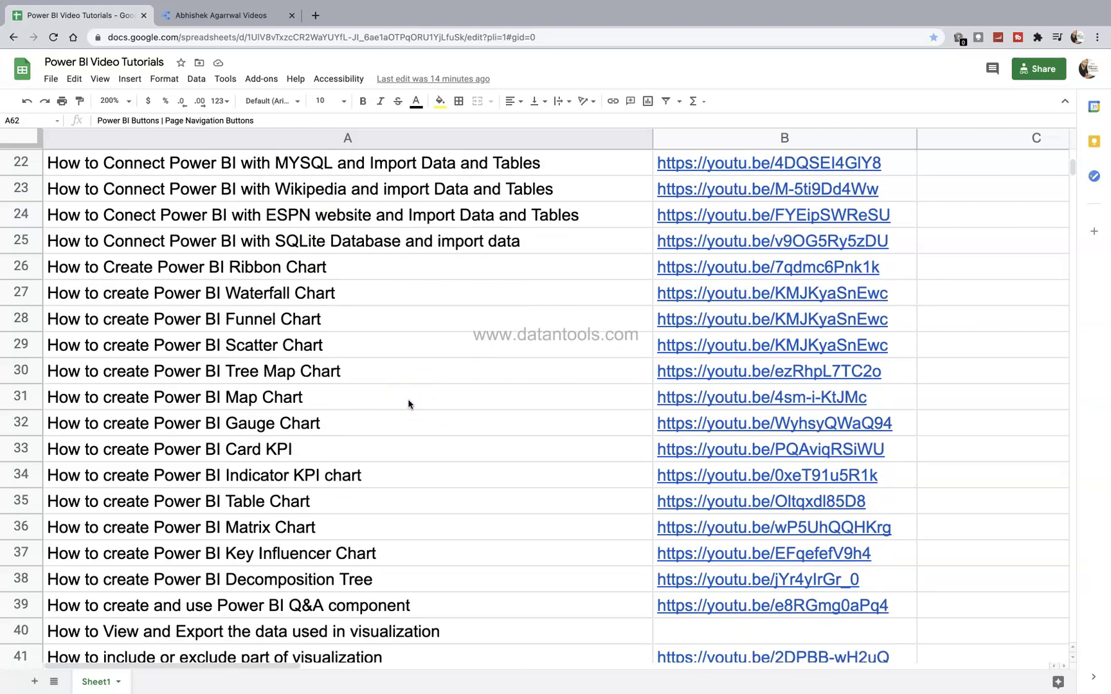
pyautogui.scroll(-20, 408, 403)
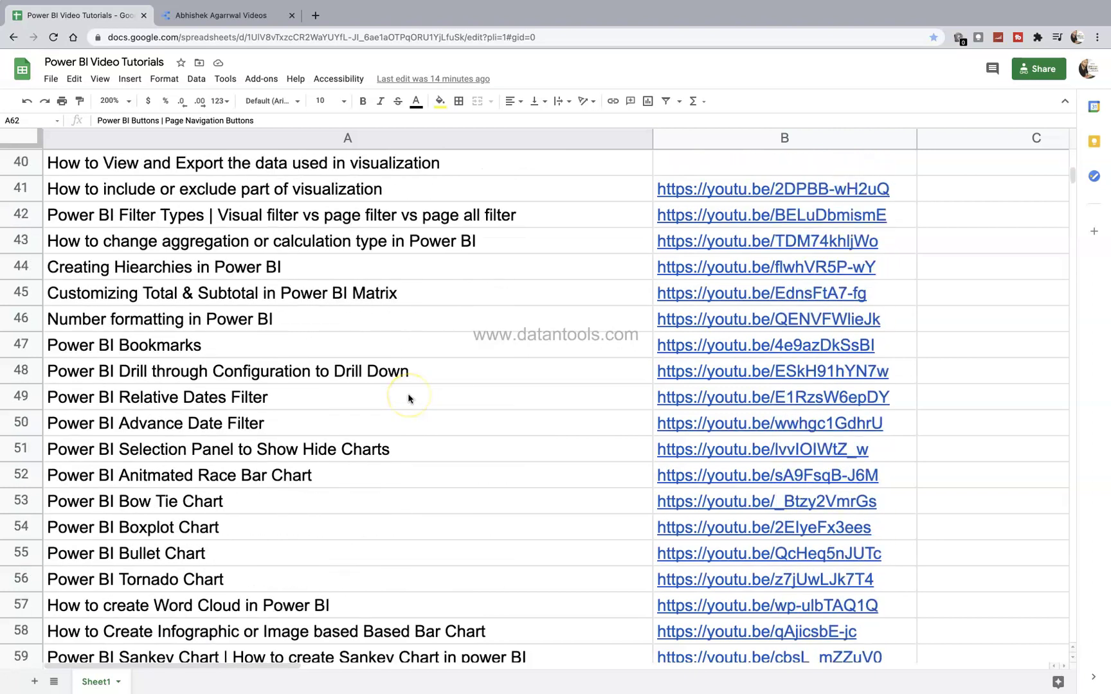
pyautogui.scroll(-5, 408, 399)
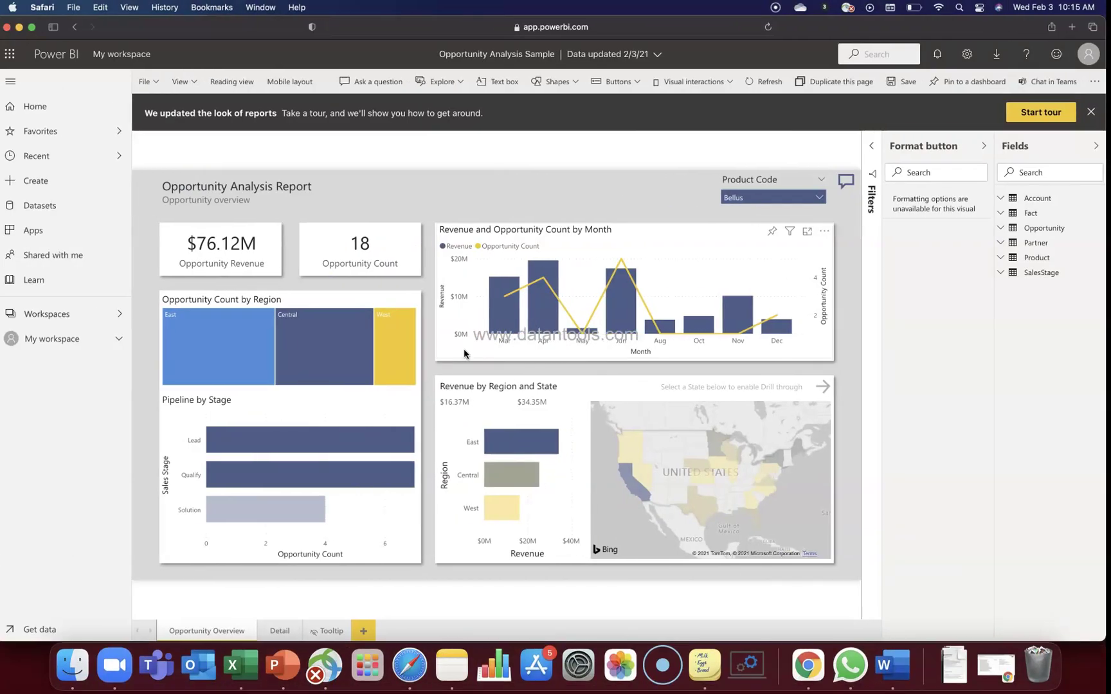
pyautogui.click(431, 227)
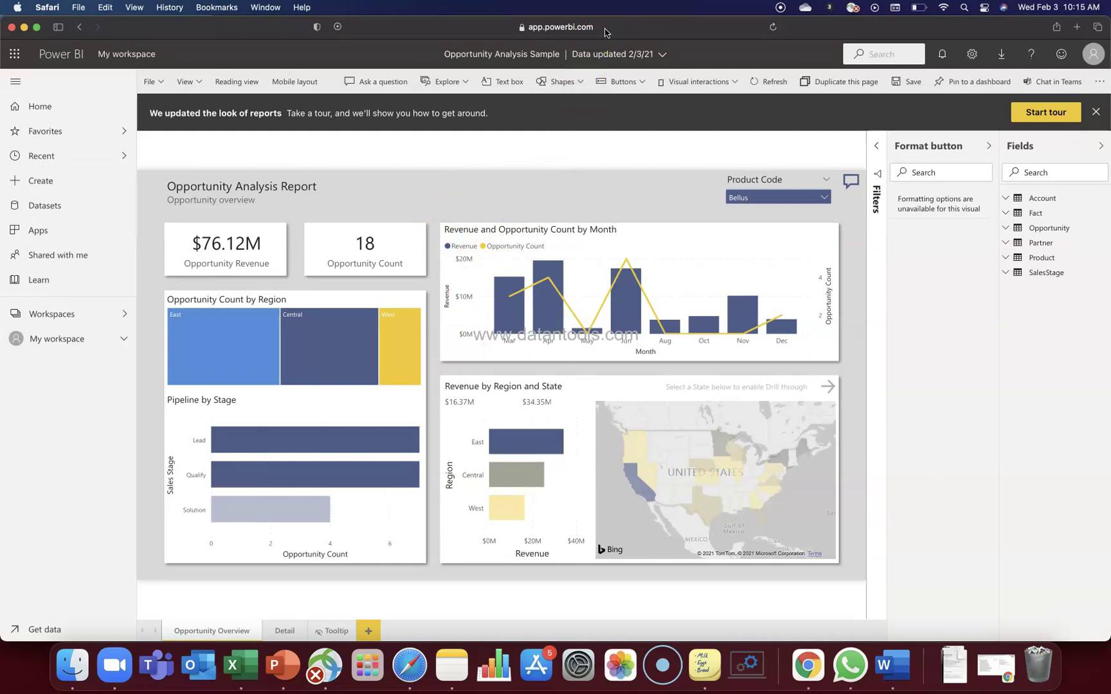
pyautogui.click(485, 28)
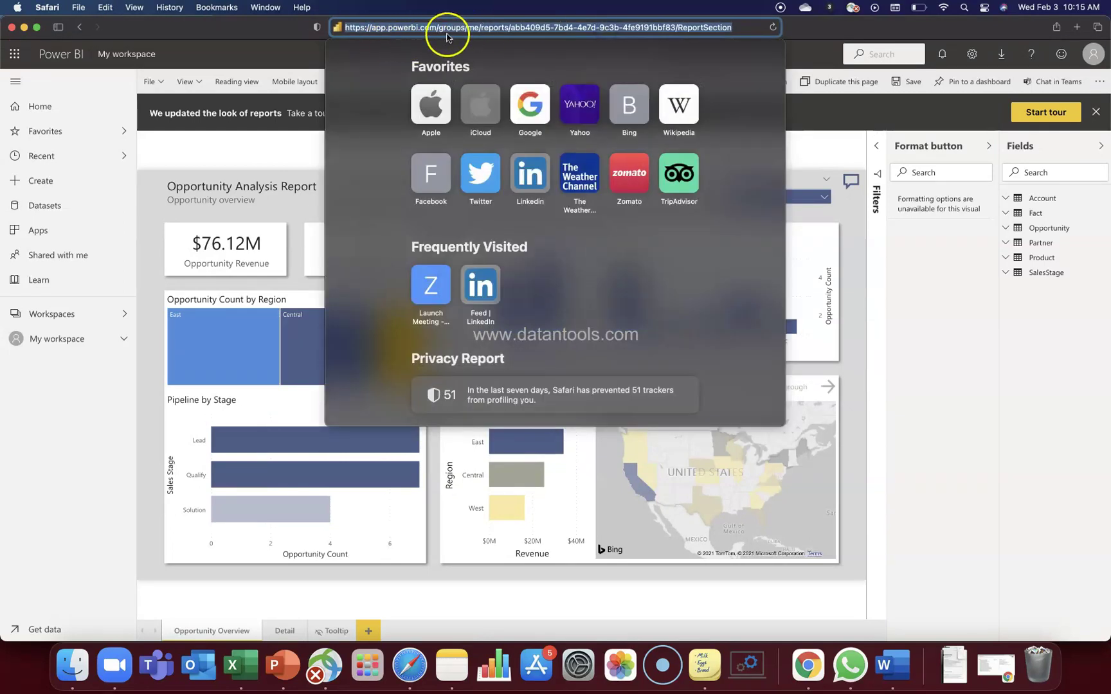
pyautogui.press('BackSpace')
pyautogui.click(821, 122)
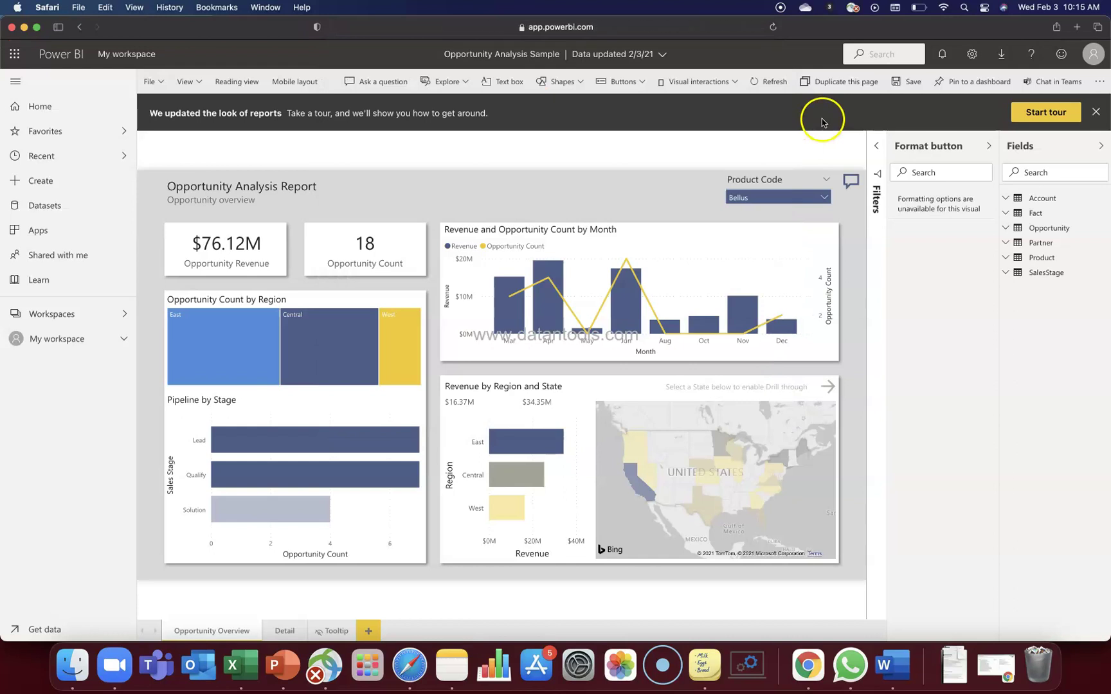
pyautogui.click(643, 85)
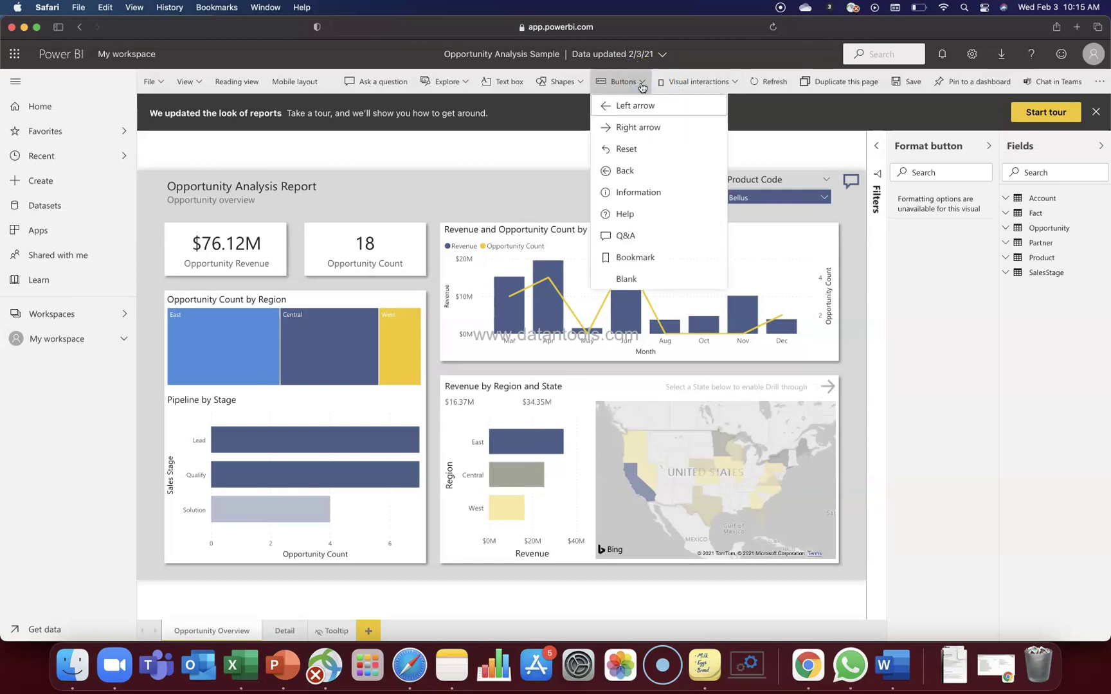
pyautogui.click(624, 108)
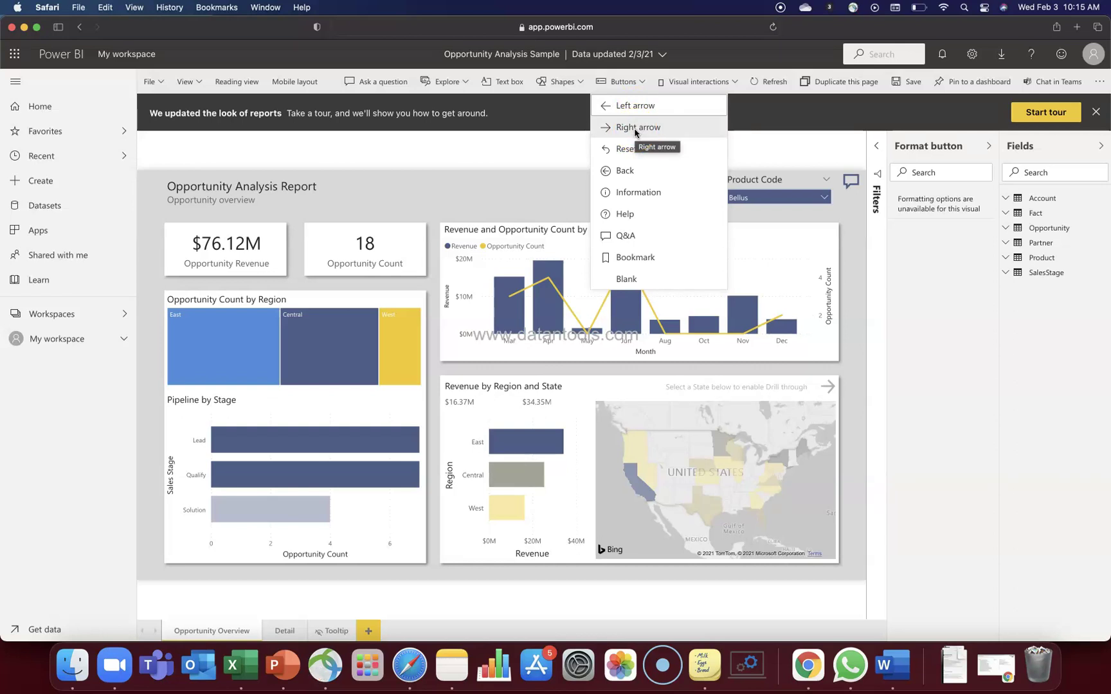
pyautogui.click(235, 631)
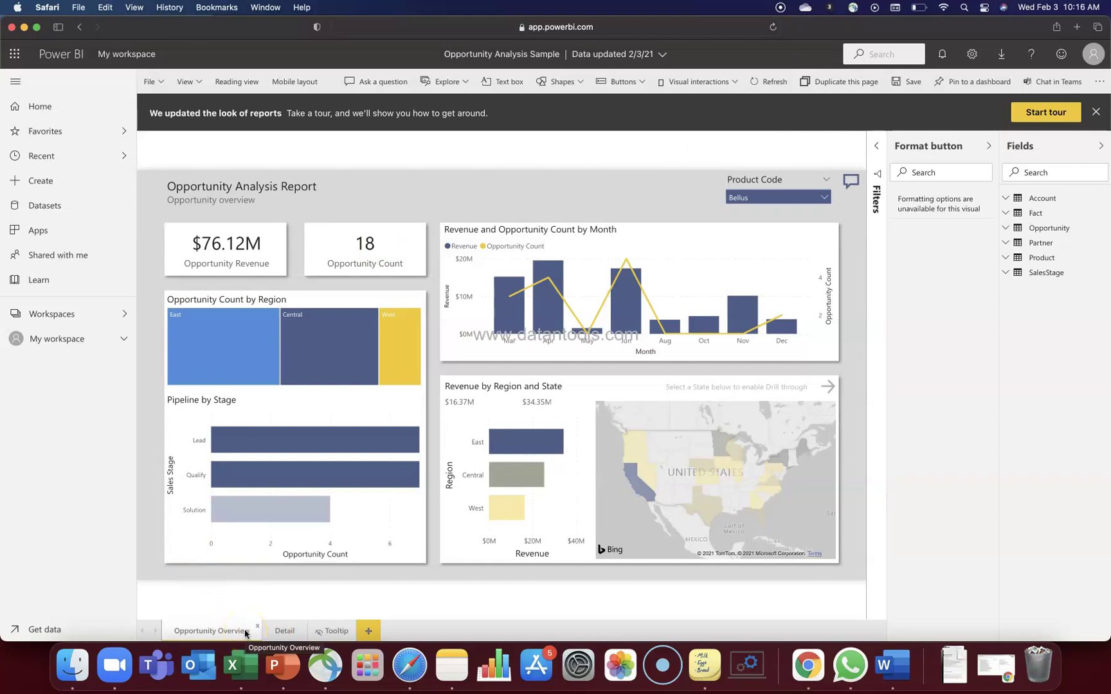
pyautogui.click(222, 632)
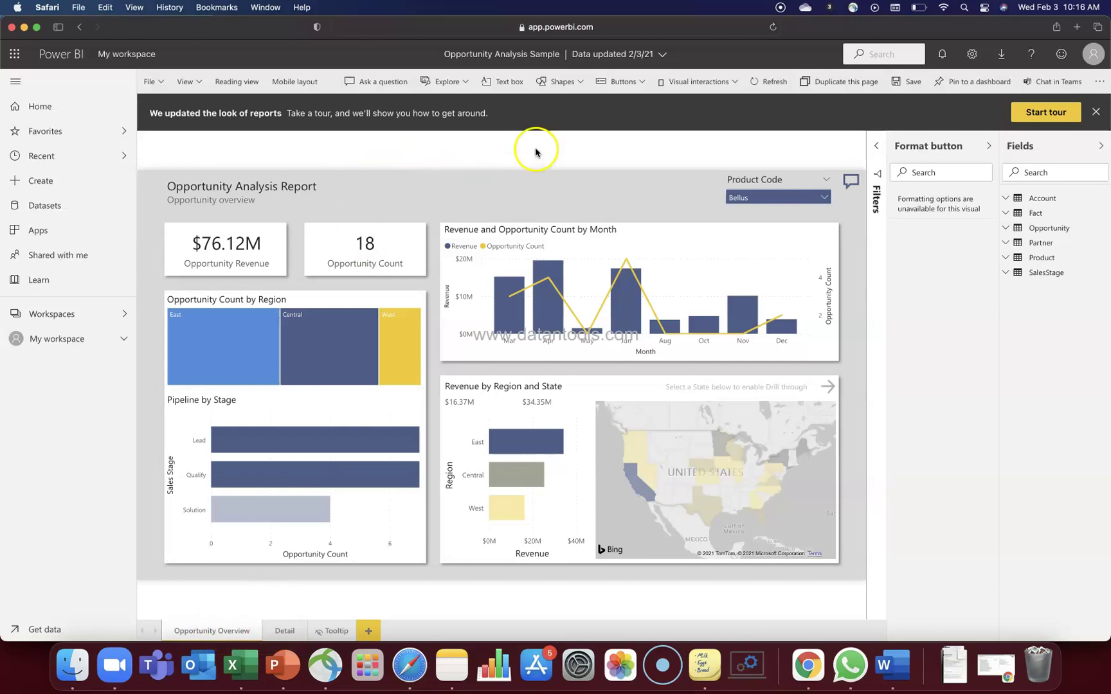
pyautogui.click(564, 82)
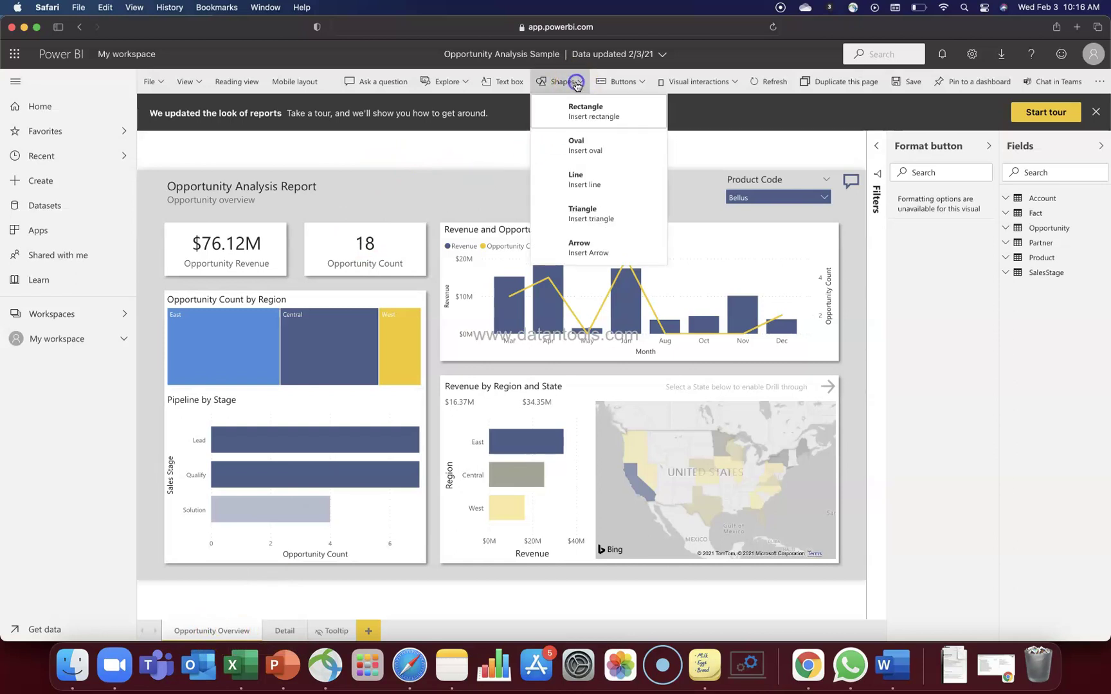
# - Insert a right-arrow button beside the Opportunity Overview title and set its action to Back
pyautogui.click(637, 84)
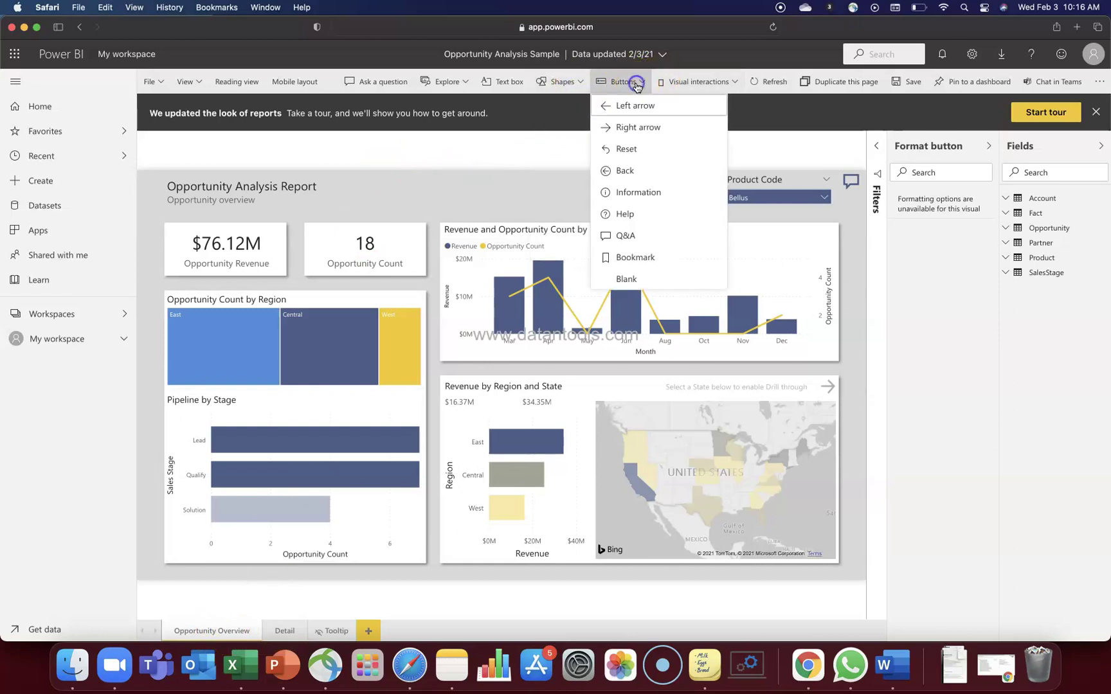
pyautogui.click(643, 128)
pyautogui.moveTo(169, 183); pyautogui.dragTo(379, 188)
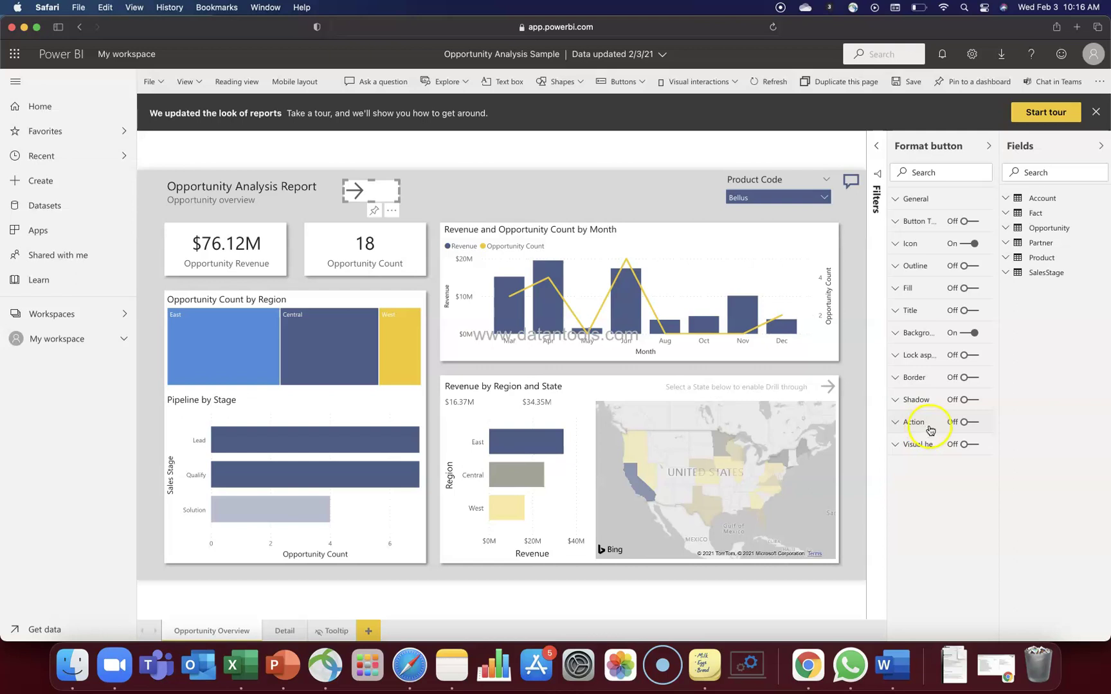
pyautogui.click(973, 422)
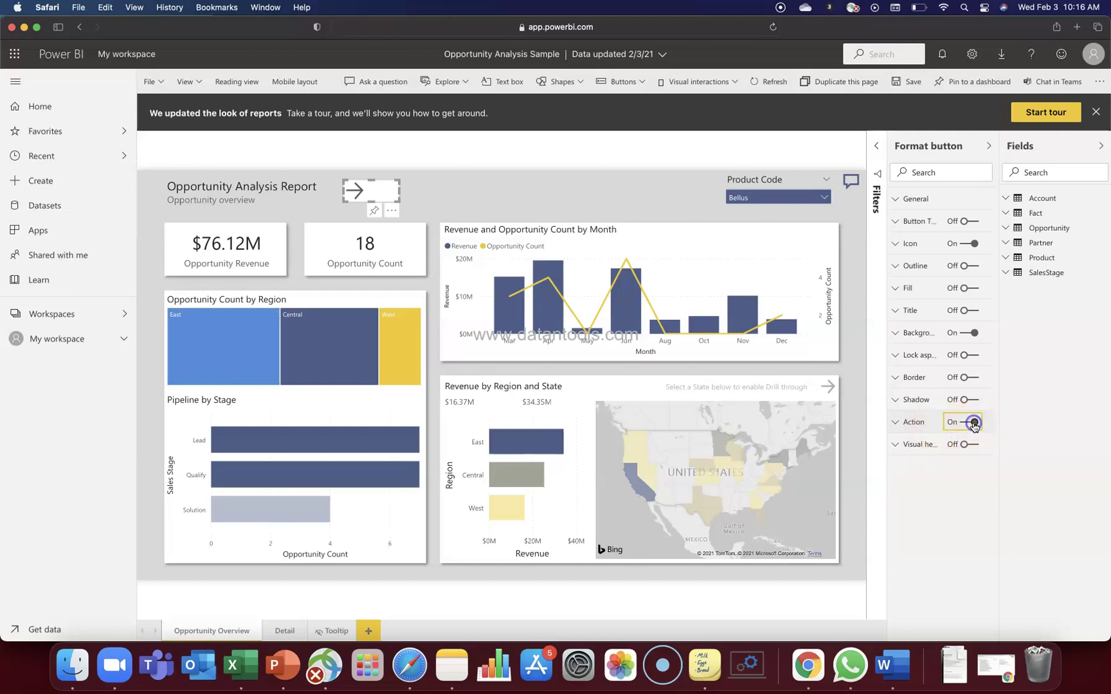
pyautogui.click(896, 422)
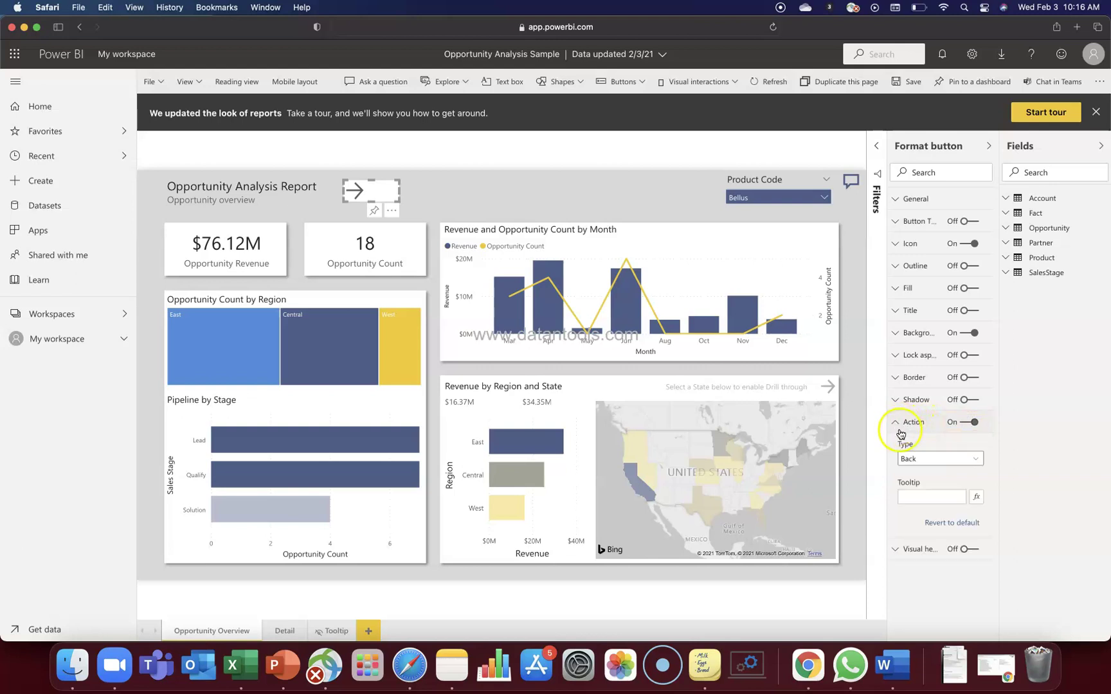
pyautogui.click(932, 459)
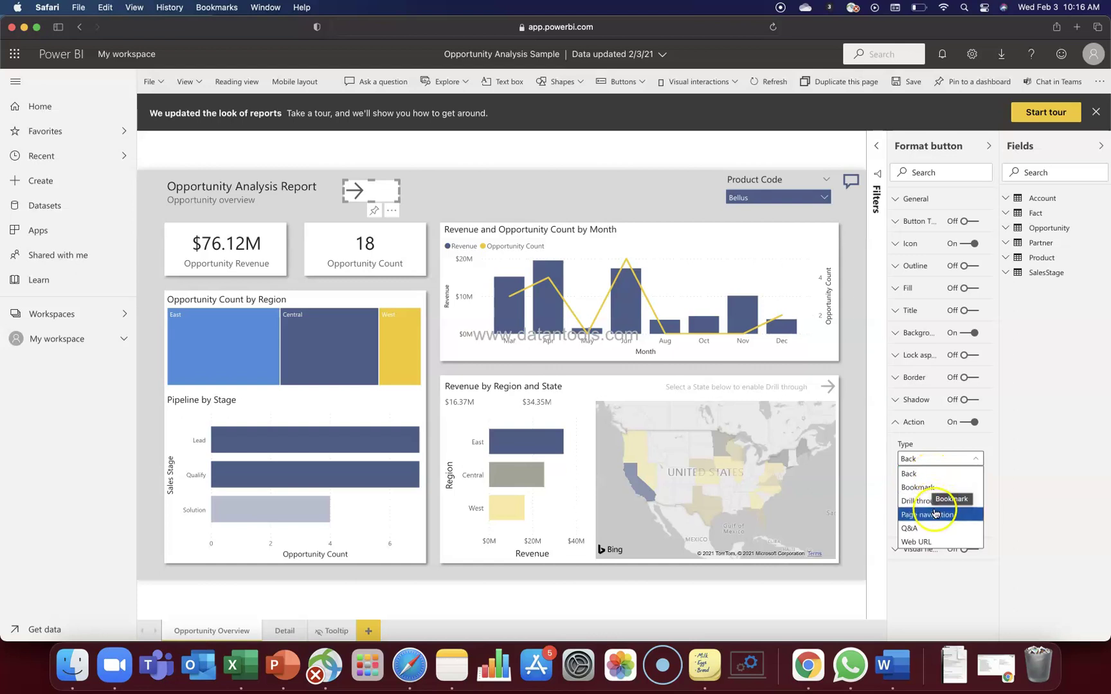
pyautogui.click(951, 451)
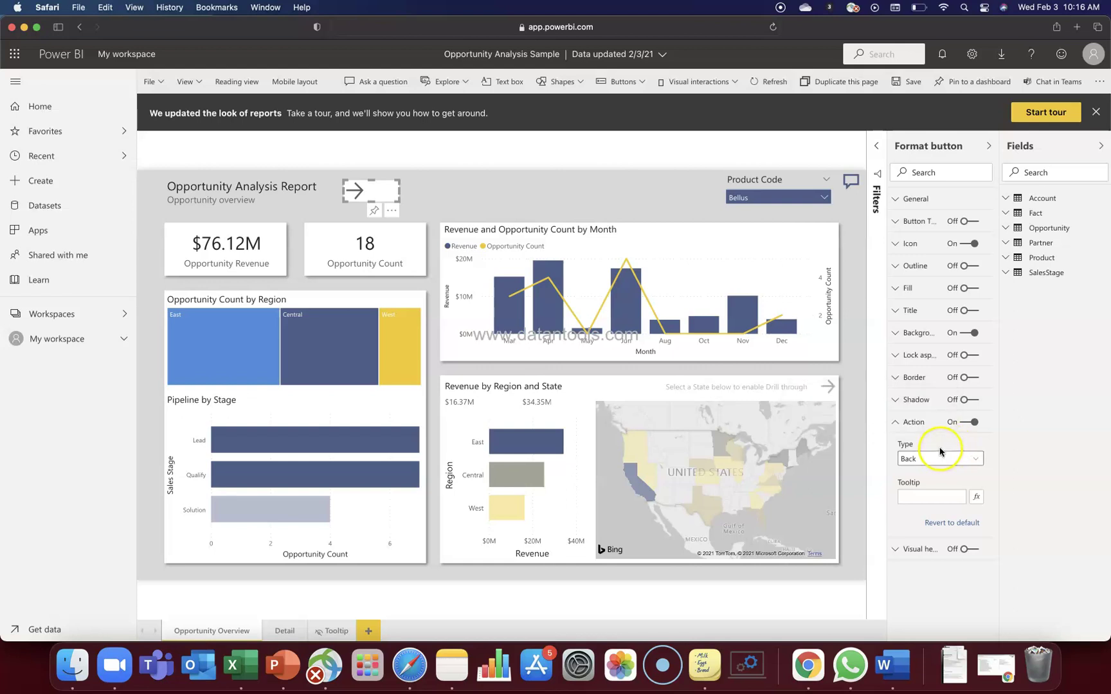
pyautogui.click(896, 424)
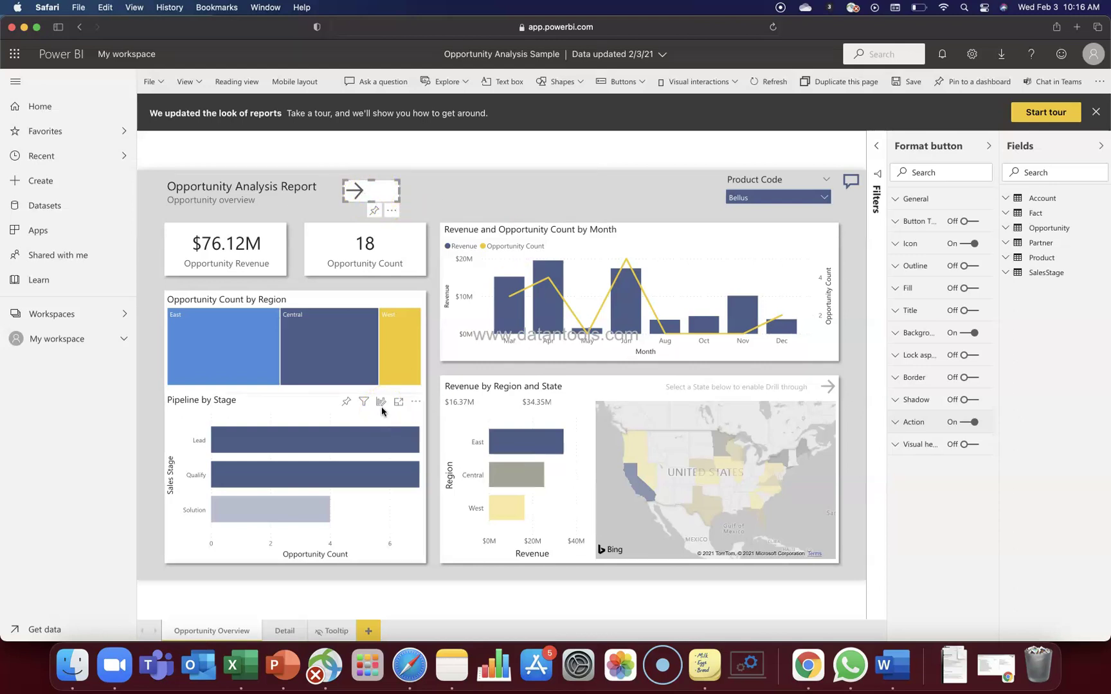
# - On the Detail page, remove the existing back-arrow button from the top of the page
pyautogui.click(287, 632)
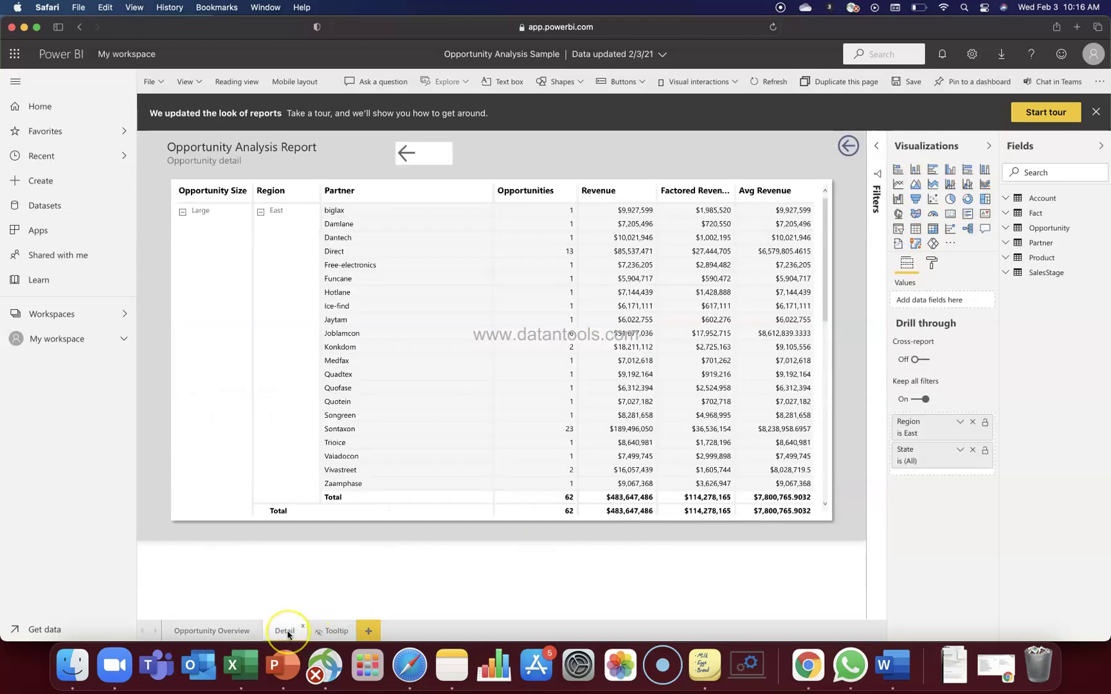
pyautogui.click(439, 161)
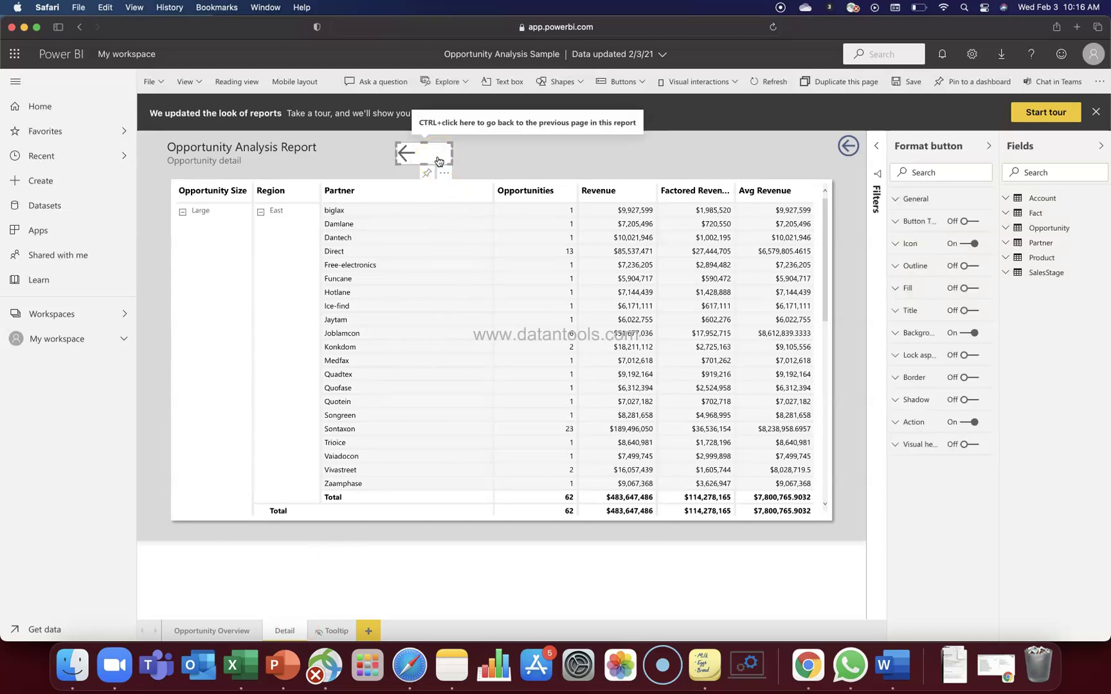
pyautogui.click(464, 157)
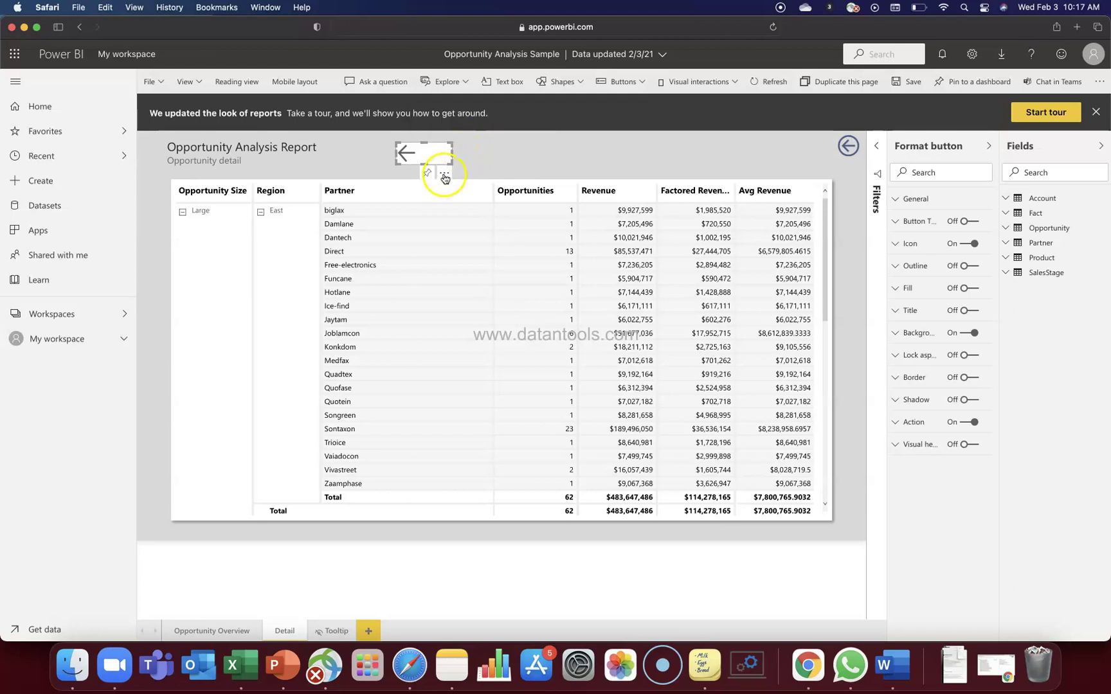
pyautogui.click(444, 174)
pyautogui.click(461, 204)
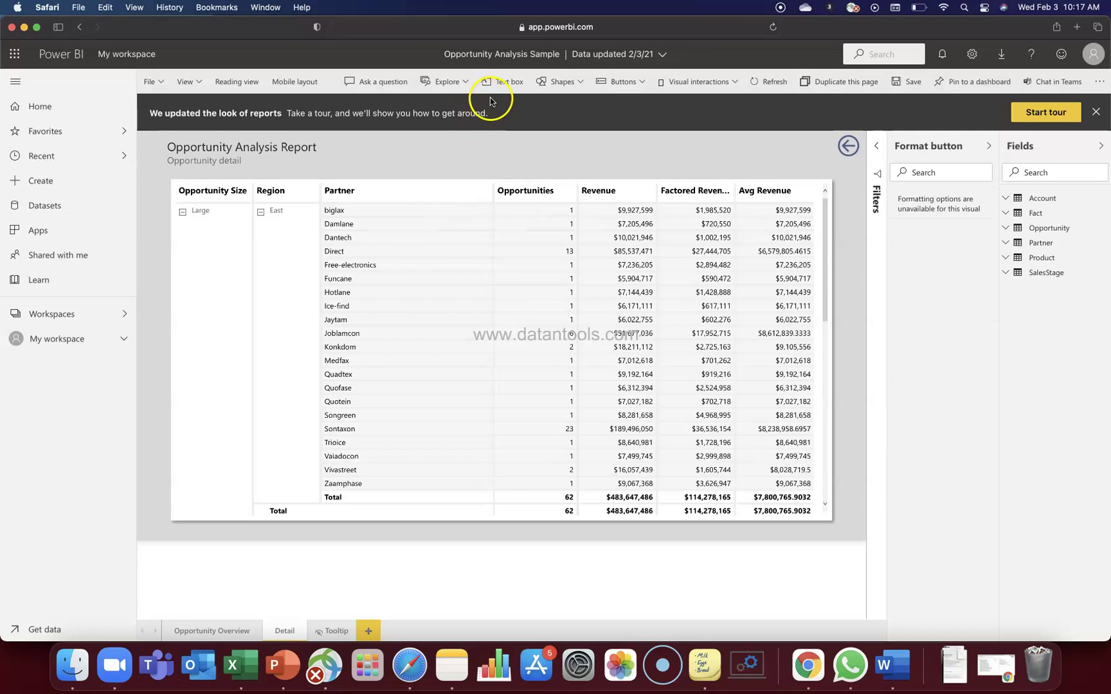
pyautogui.click(623, 82)
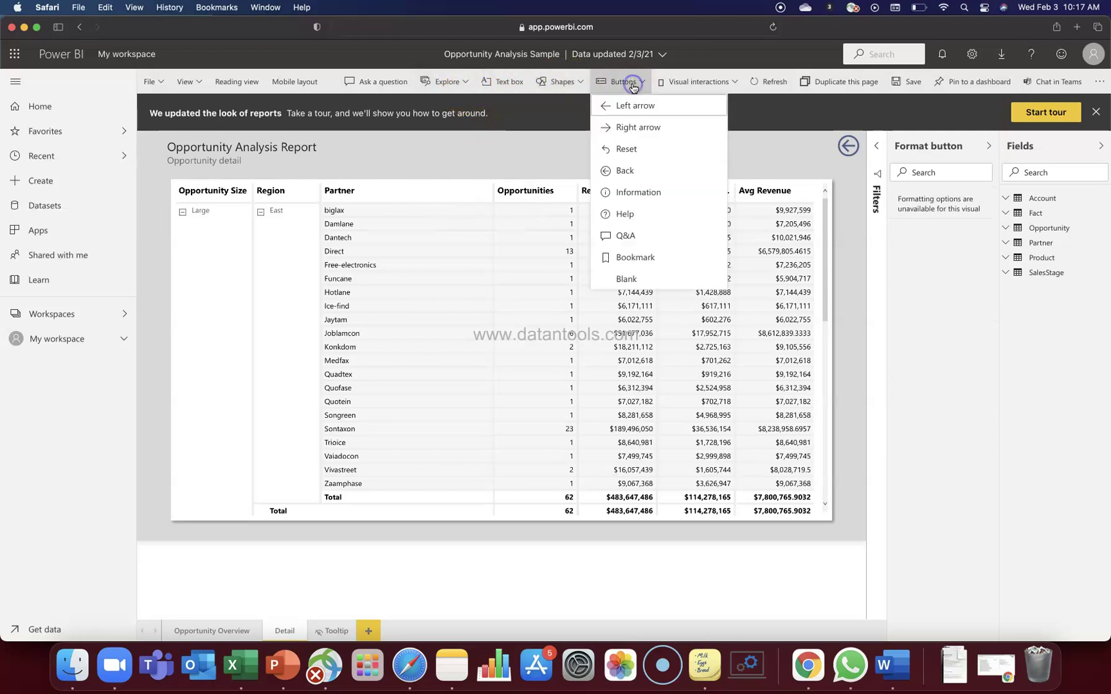
# - Insert a left-arrow button beside the Detail page title and switch on its Back action
pyautogui.click(629, 105)
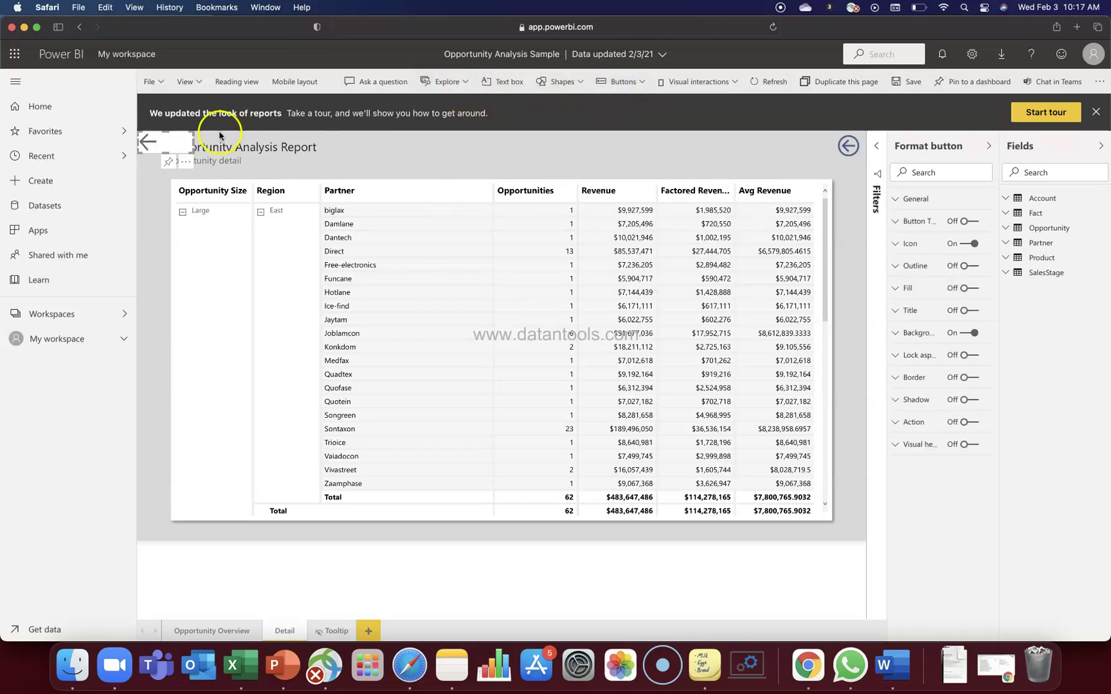
pyautogui.moveTo(174, 147); pyautogui.dragTo(409, 155)
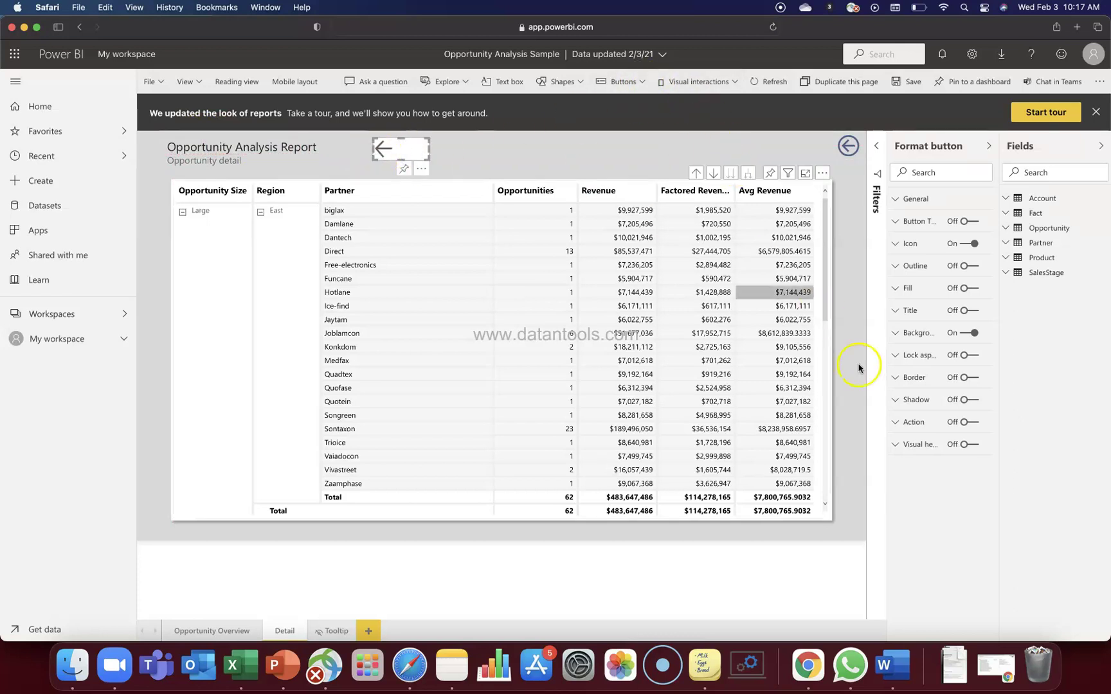
pyautogui.click(899, 425)
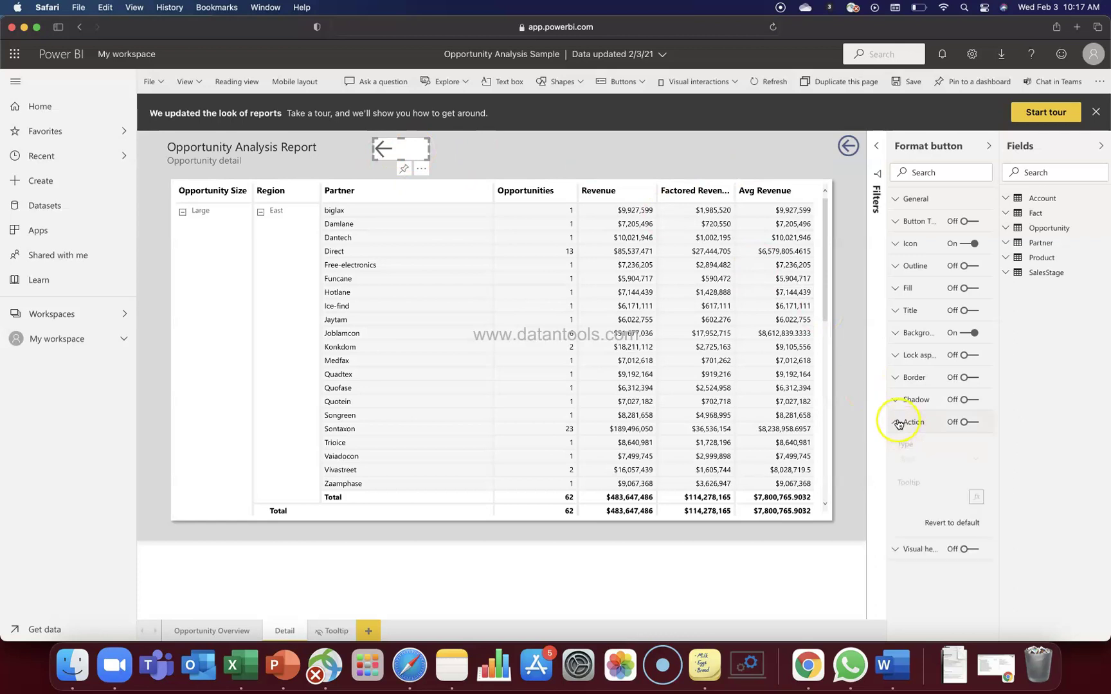
pyautogui.click(973, 428)
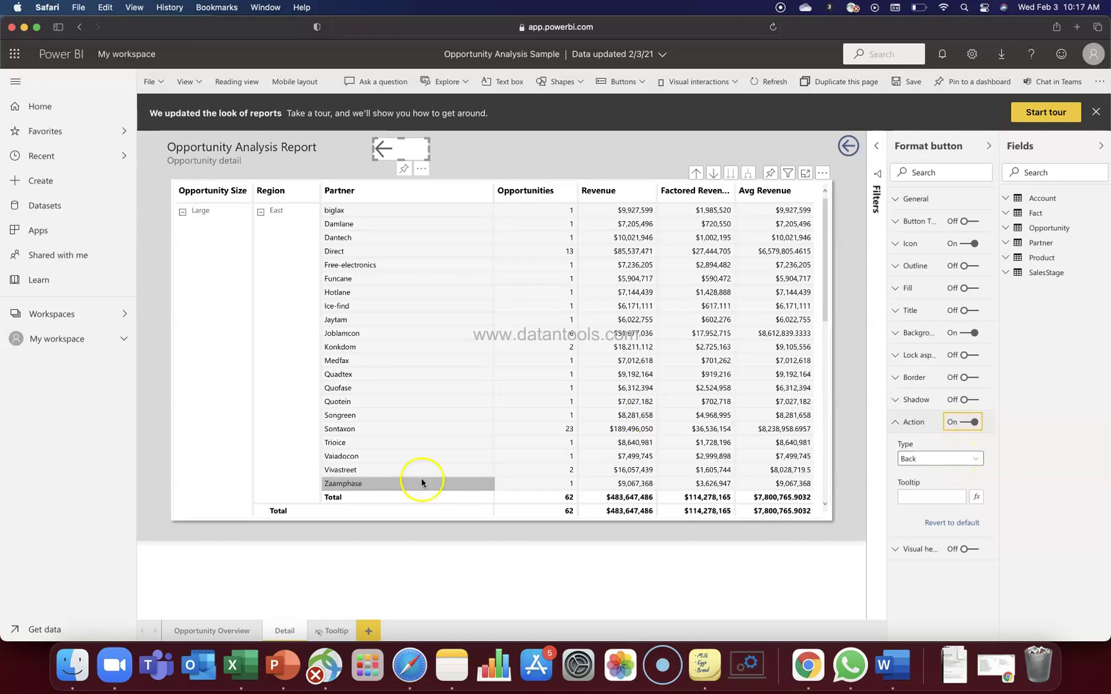
# - Test by switching to Opportunity Overview and back to Detail, then reselect the arrow button
pyautogui.click(233, 633)
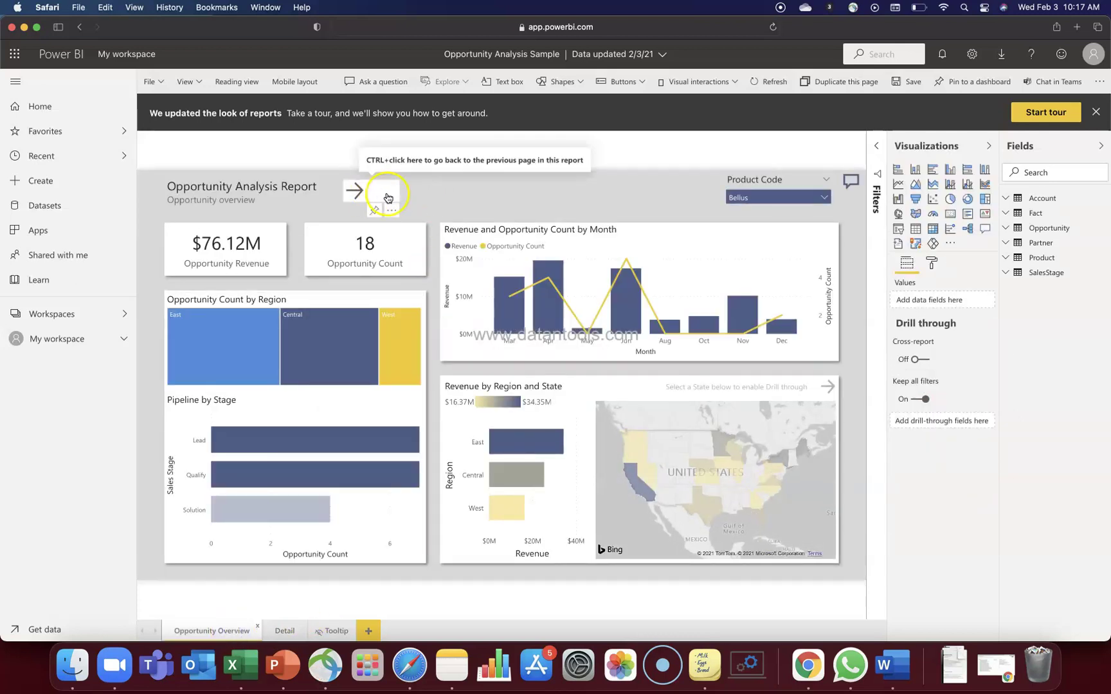
pyautogui.click(285, 631)
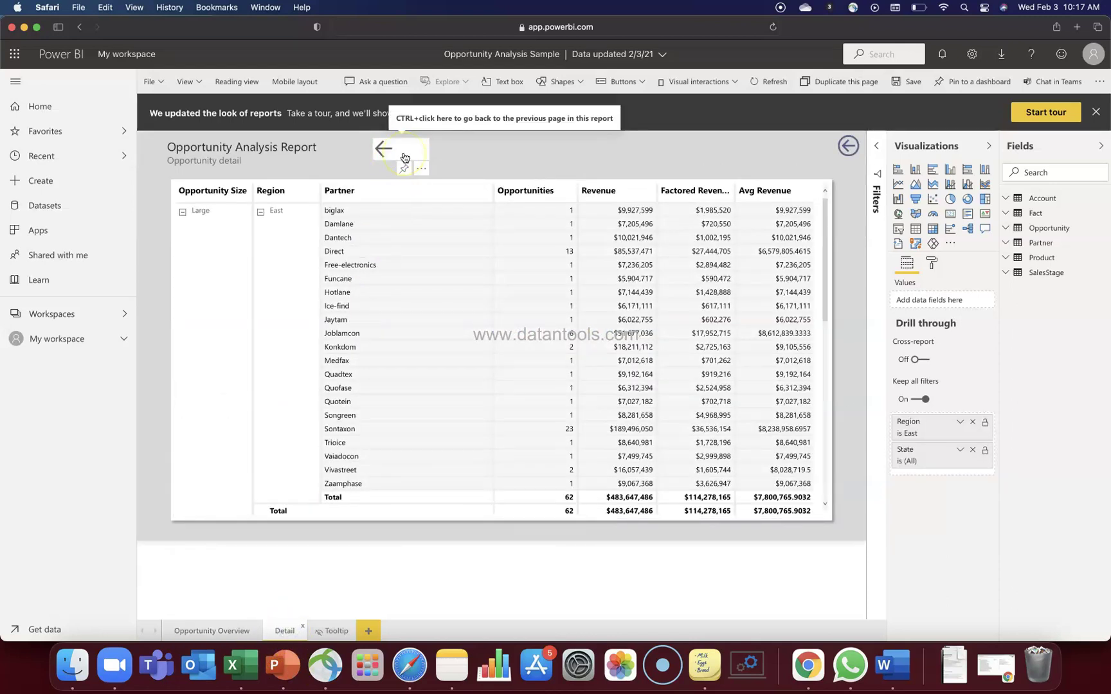
pyautogui.click(414, 154)
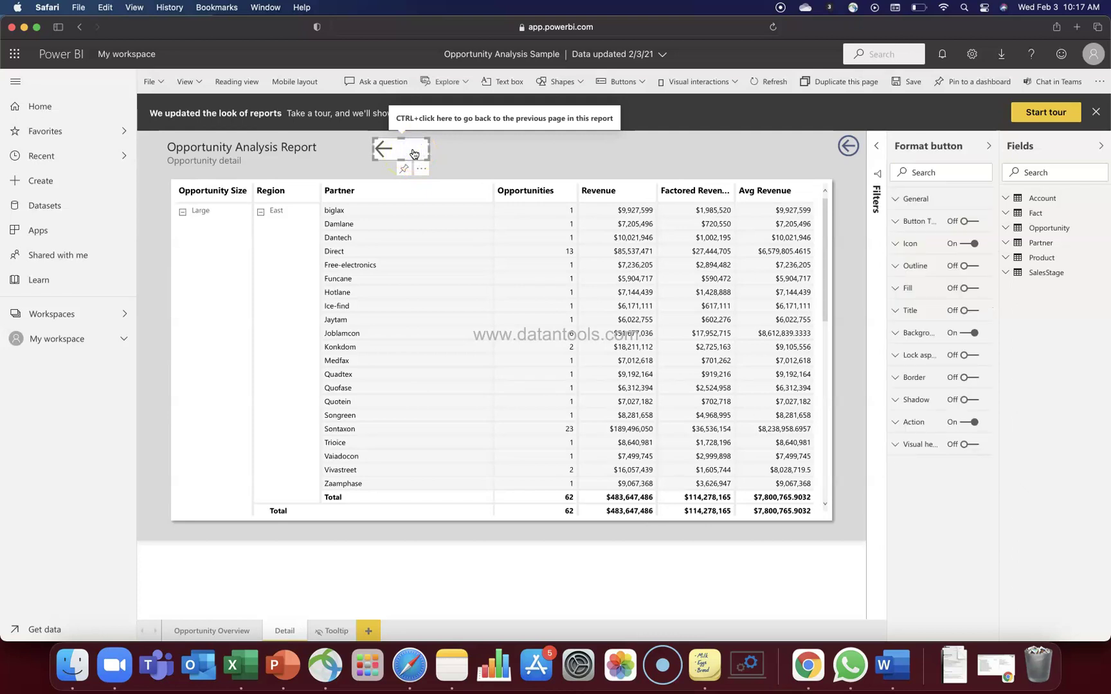
pyautogui.click(416, 155)
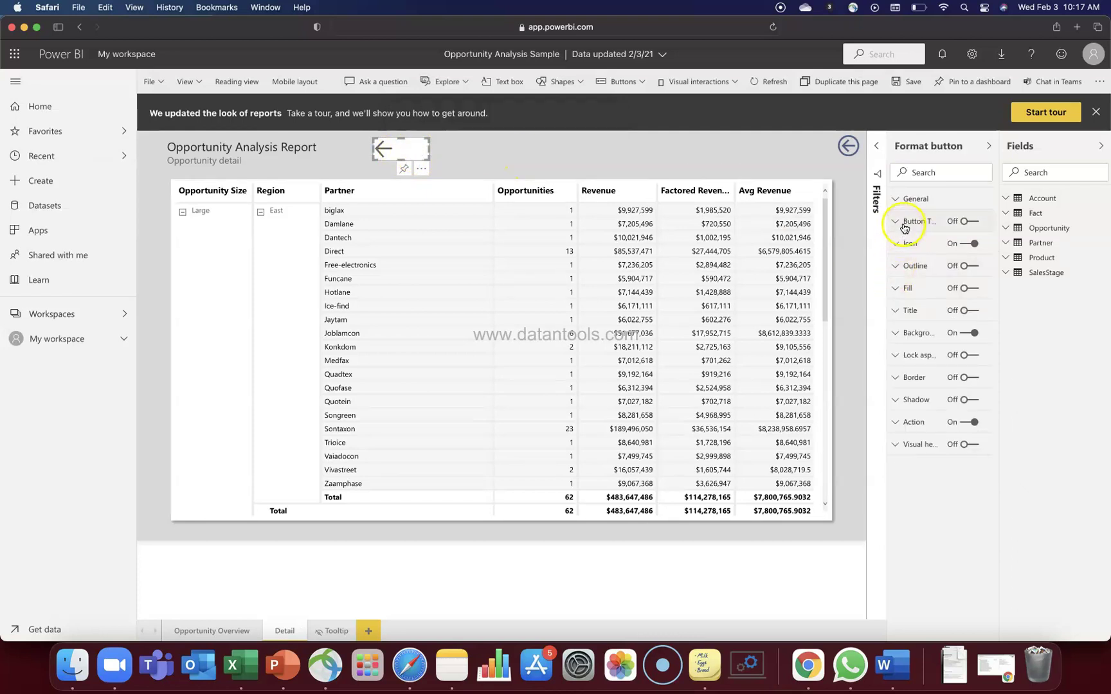
# - Turn on the arrow button's text, label it 'Previous Page', and widen the button so it fits
pyautogui.click(1104, 149)
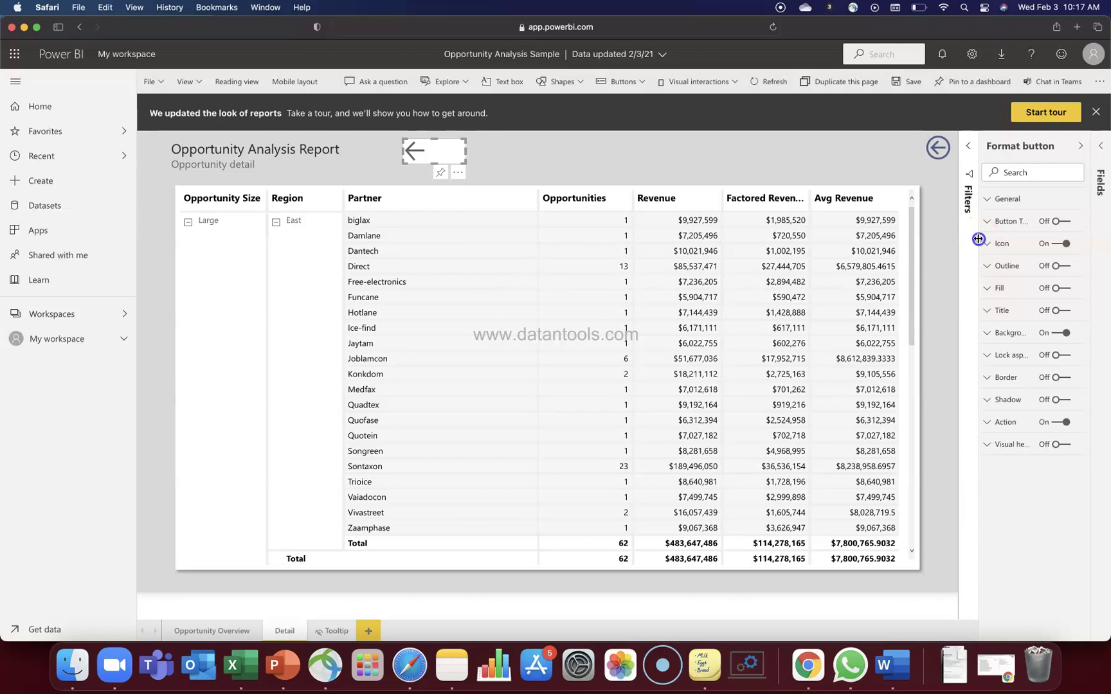
pyautogui.moveTo(978, 238); pyautogui.dragTo(943, 242)
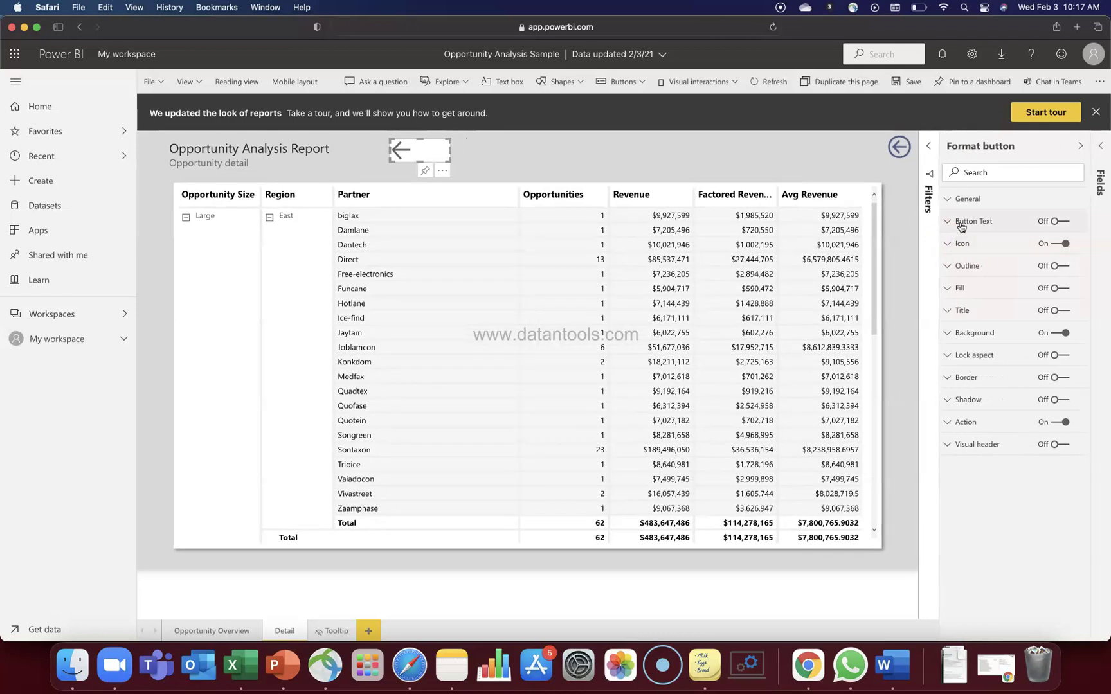
pyautogui.click(960, 225)
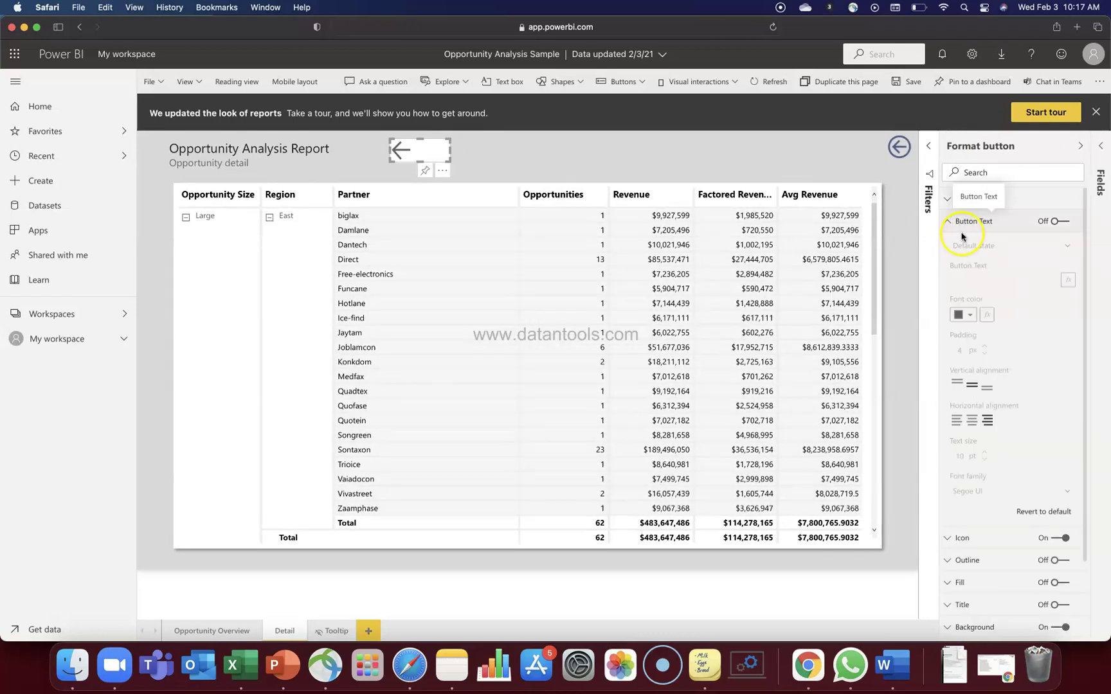
pyautogui.click(1062, 222)
pyautogui.click(997, 277)
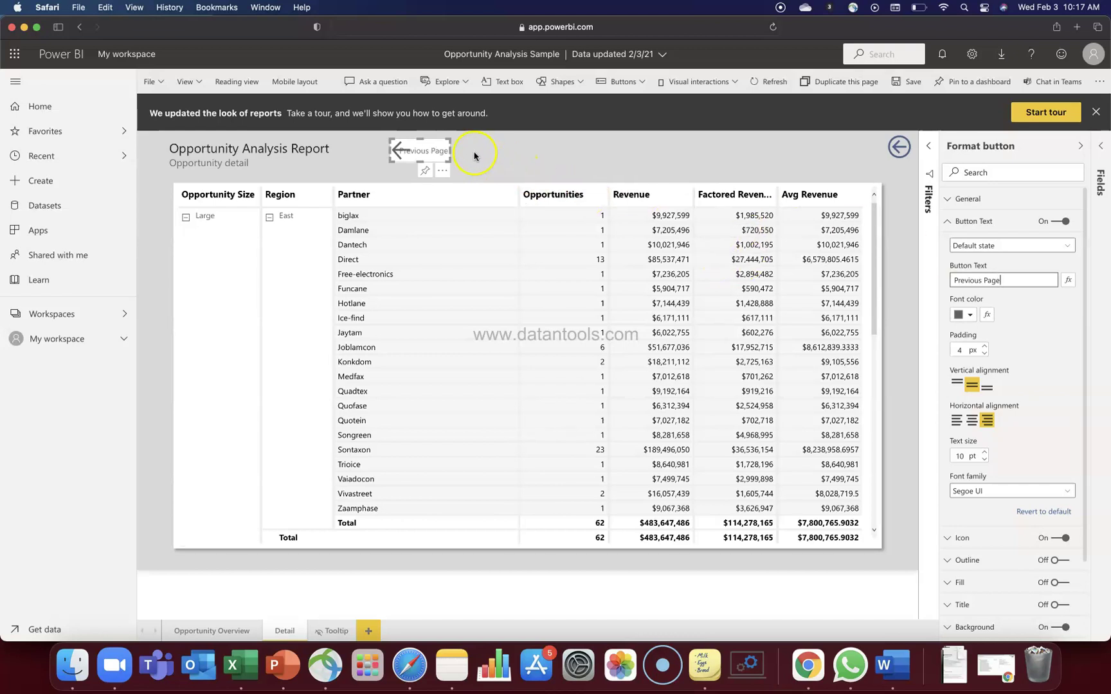
pyautogui.moveTo(450, 151); pyautogui.dragTo(467, 150)
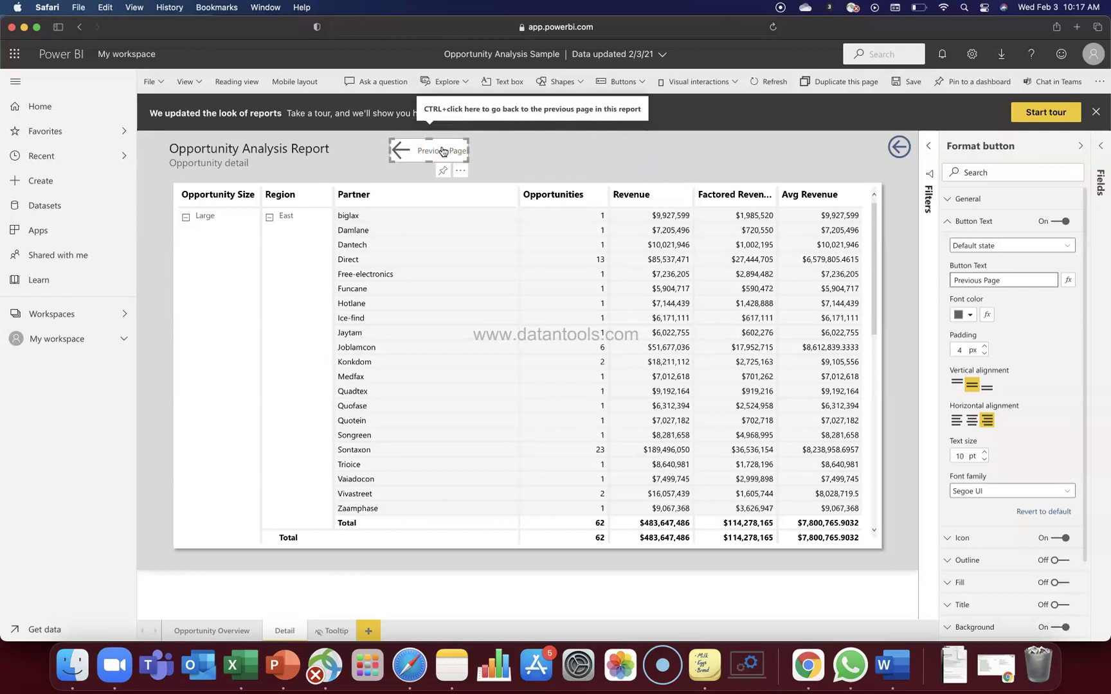
pyautogui.click(521, 144)
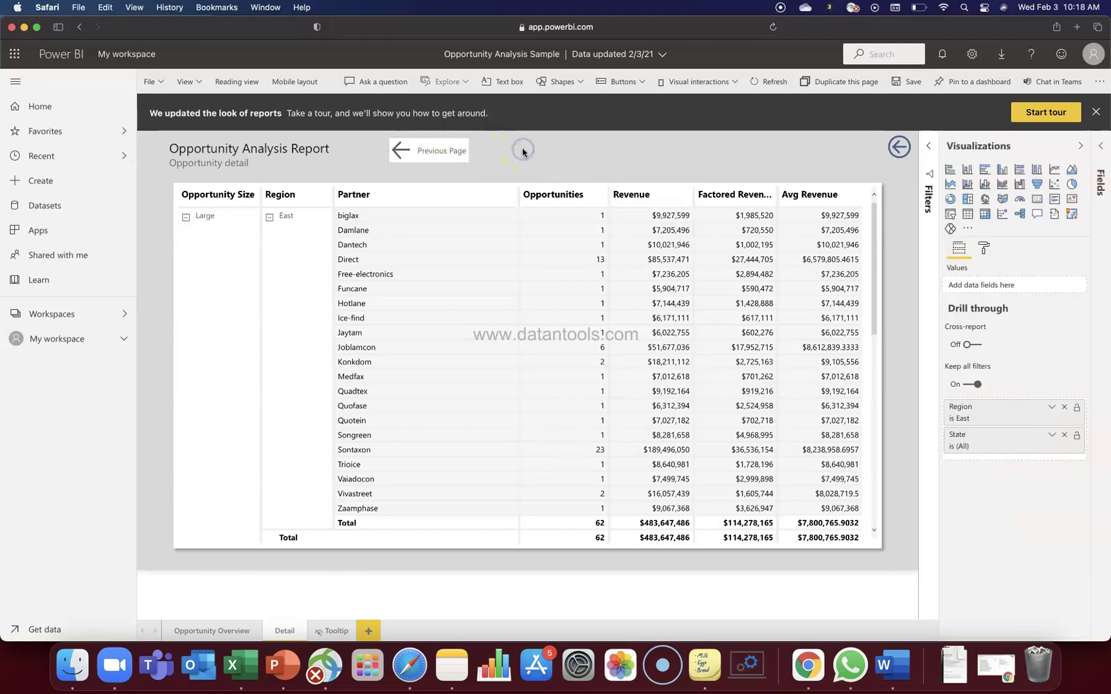
# - Save the report, enter reading view, and follow the forward arrow to the Detail page
pyautogui.click(241, 84)
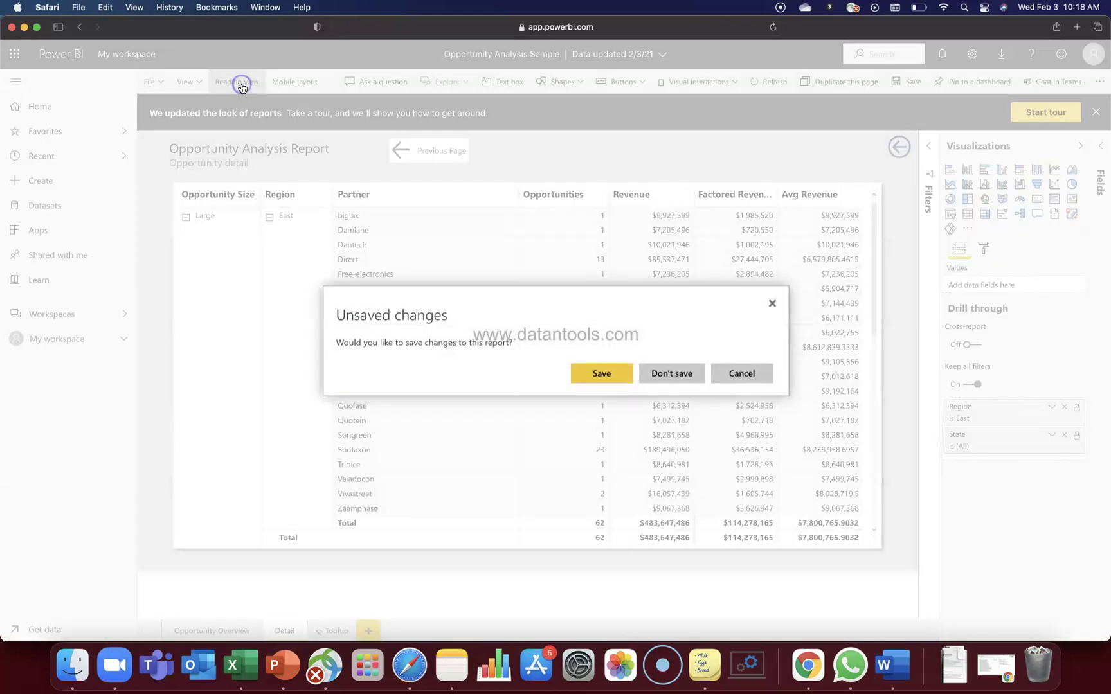
pyautogui.click(611, 373)
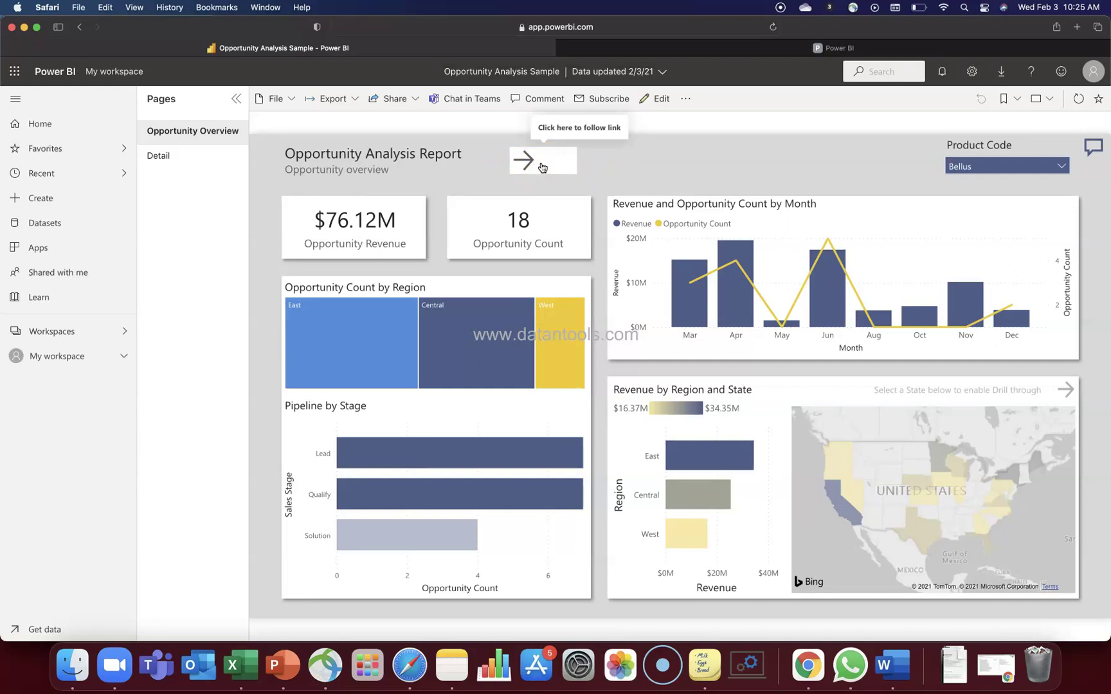
pyautogui.click(536, 223)
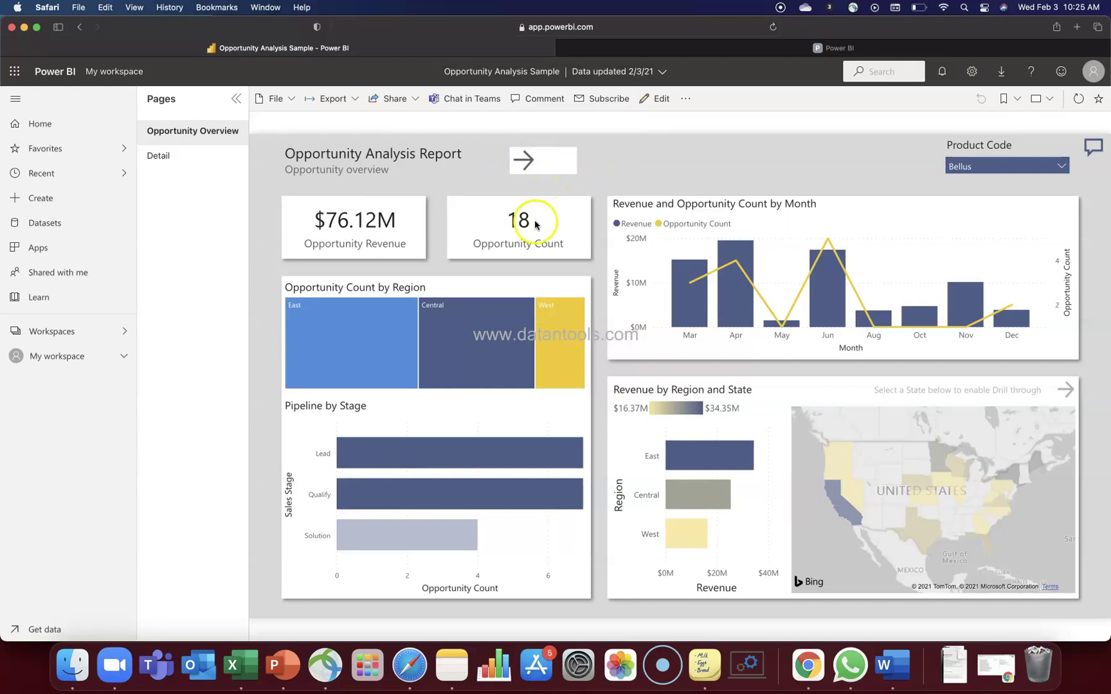
pyautogui.click(556, 167)
pyautogui.click(545, 170)
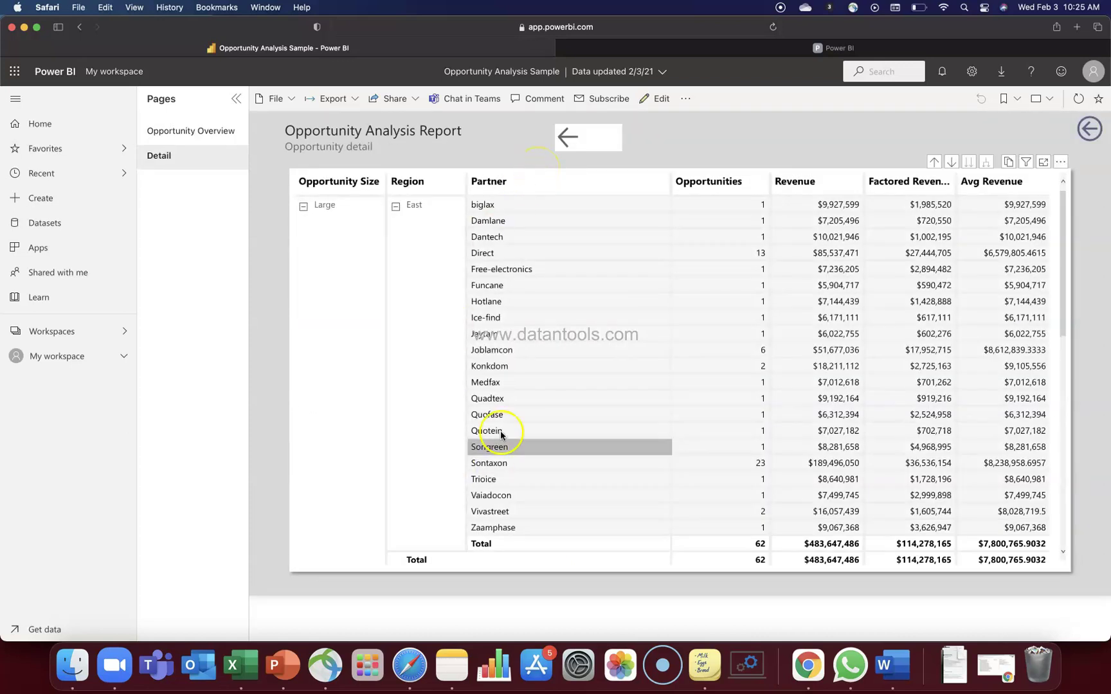
# - Use the arrows to go back to Opportunity Overview and forward to Detail again
pyautogui.click(394, 140)
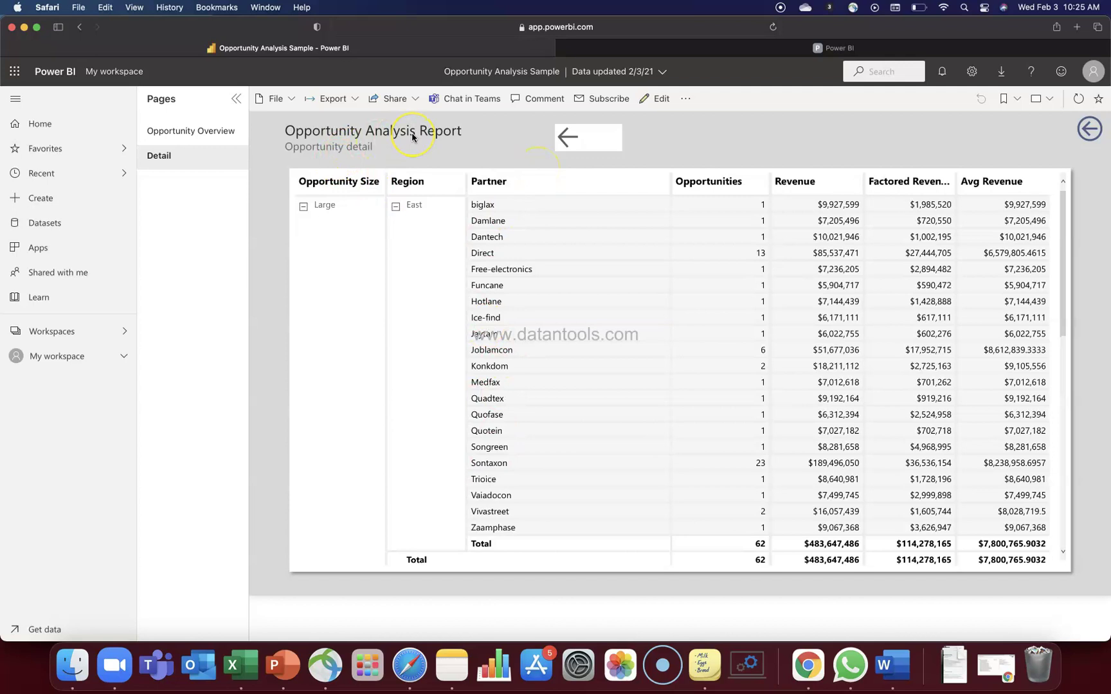
pyautogui.click(569, 149)
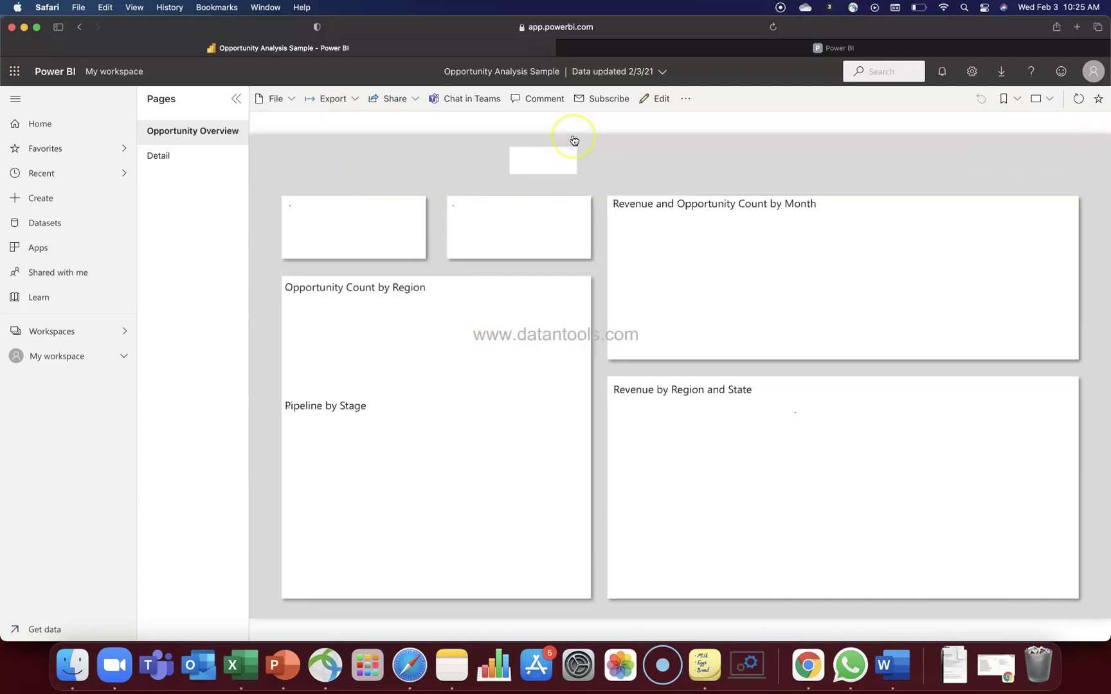
pyautogui.click(564, 139)
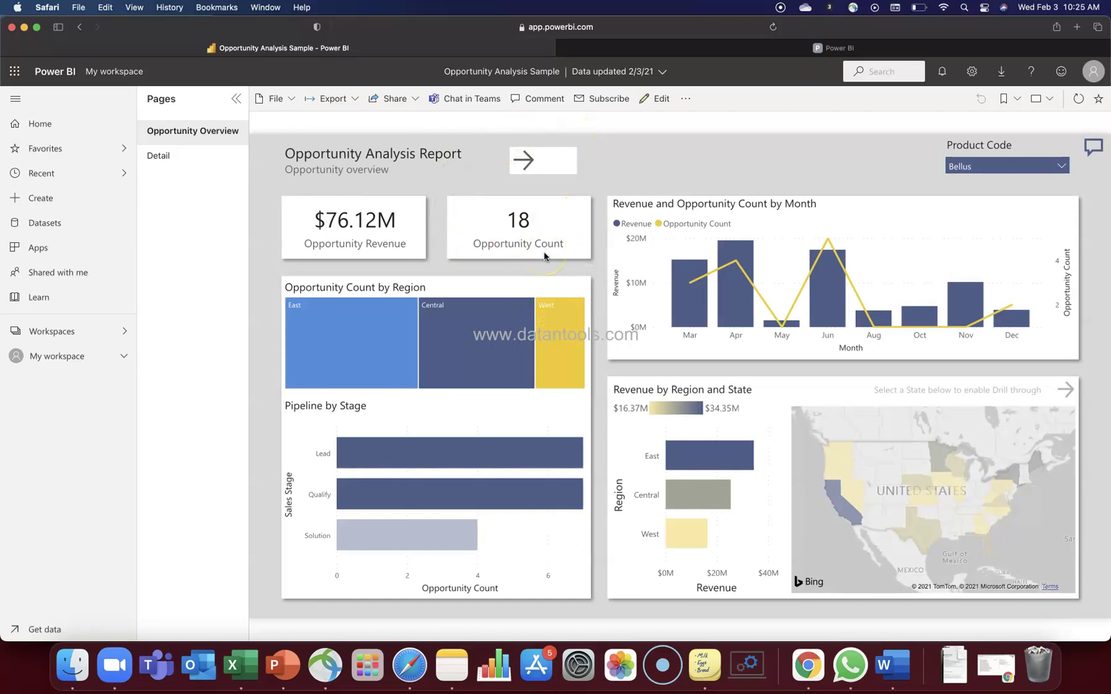
pyautogui.click(535, 174)
pyautogui.click(522, 166)
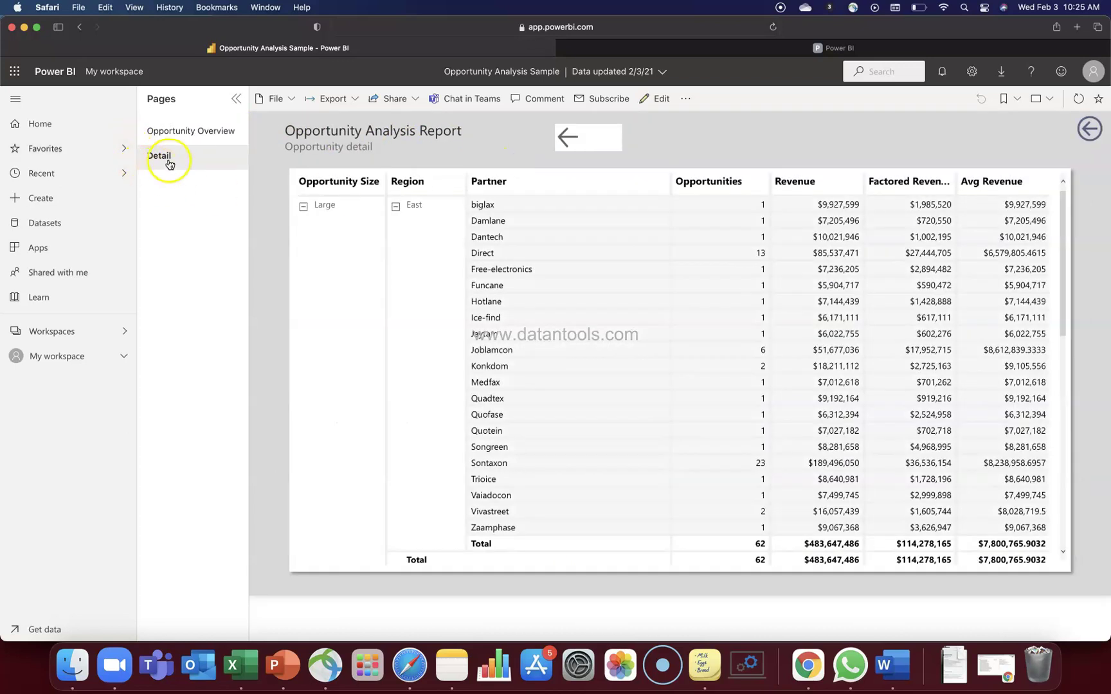
# - Return to editing and add a new blank Page 1 after the Tooltip page
pyautogui.click(656, 99)
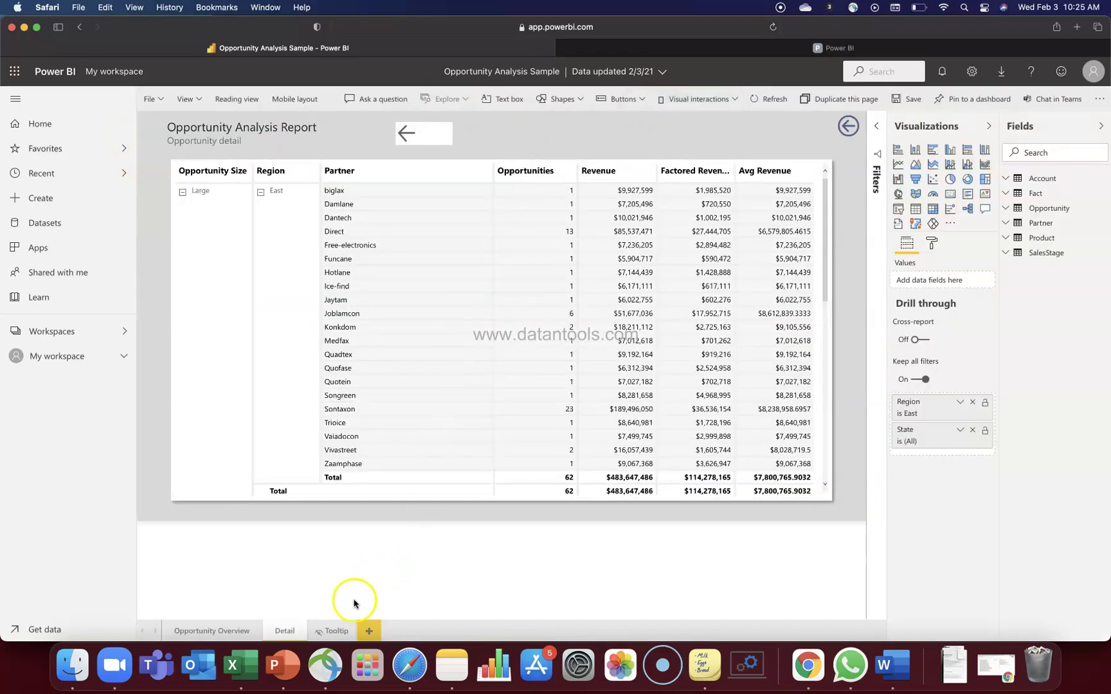
pyautogui.click(331, 634)
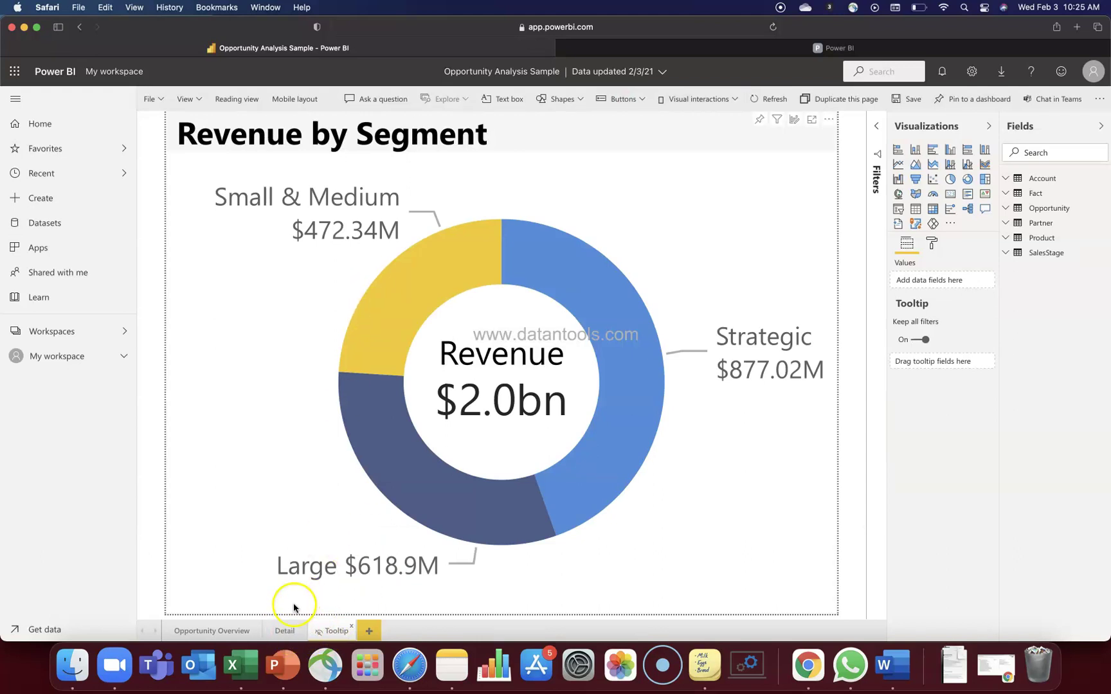
pyautogui.click(371, 632)
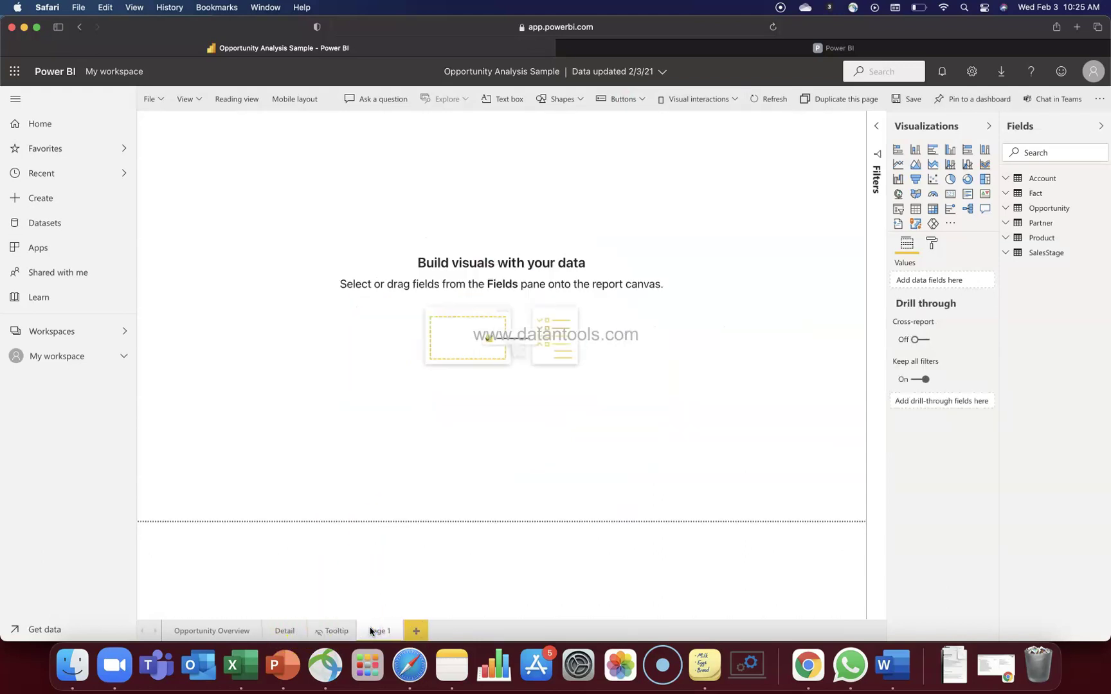
# - Add a bar chart of Fact Opportunity Days by Account Region on Page 1, then reopen Detail
pyautogui.click(898, 150)
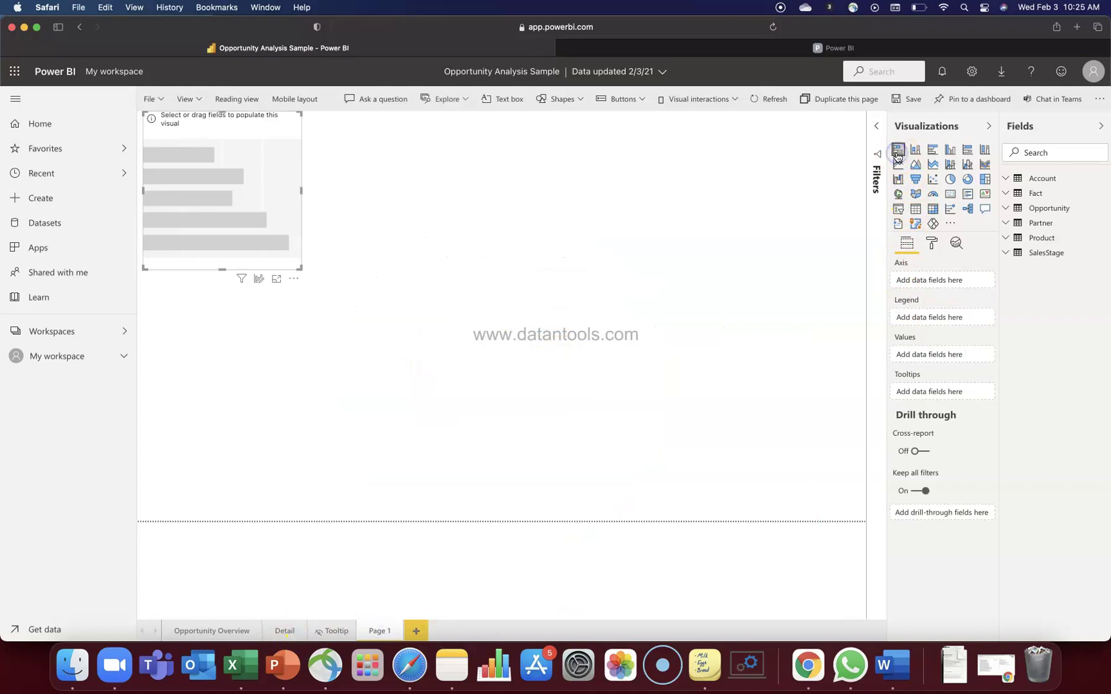
pyautogui.click(1009, 179)
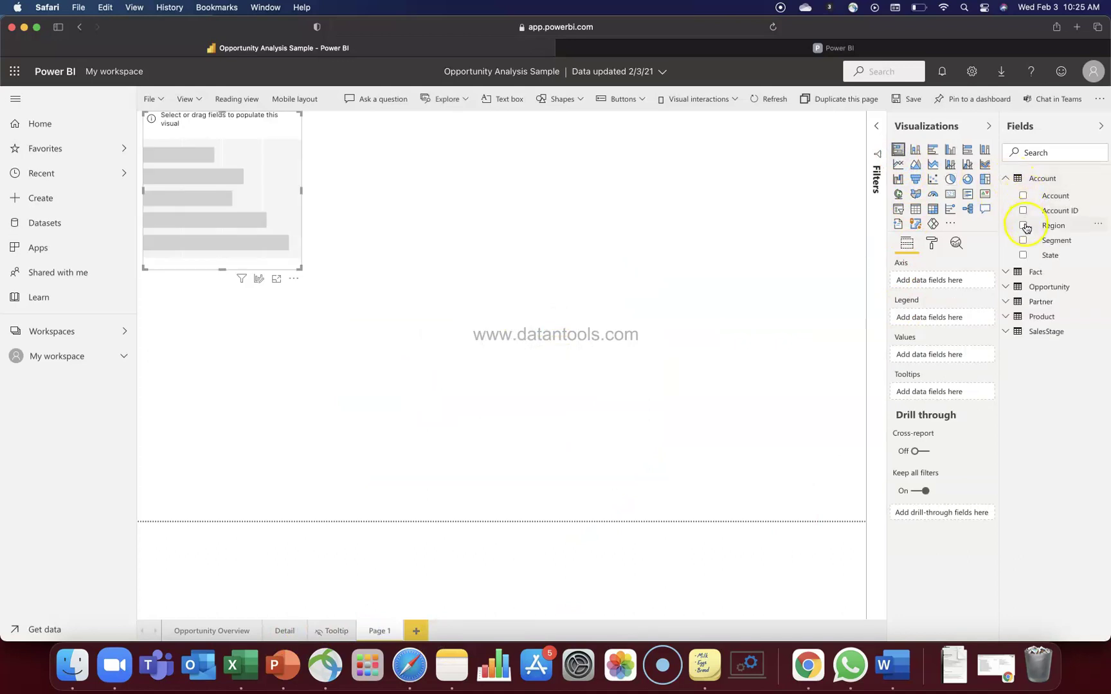
pyautogui.click(1023, 225)
pyautogui.click(1012, 274)
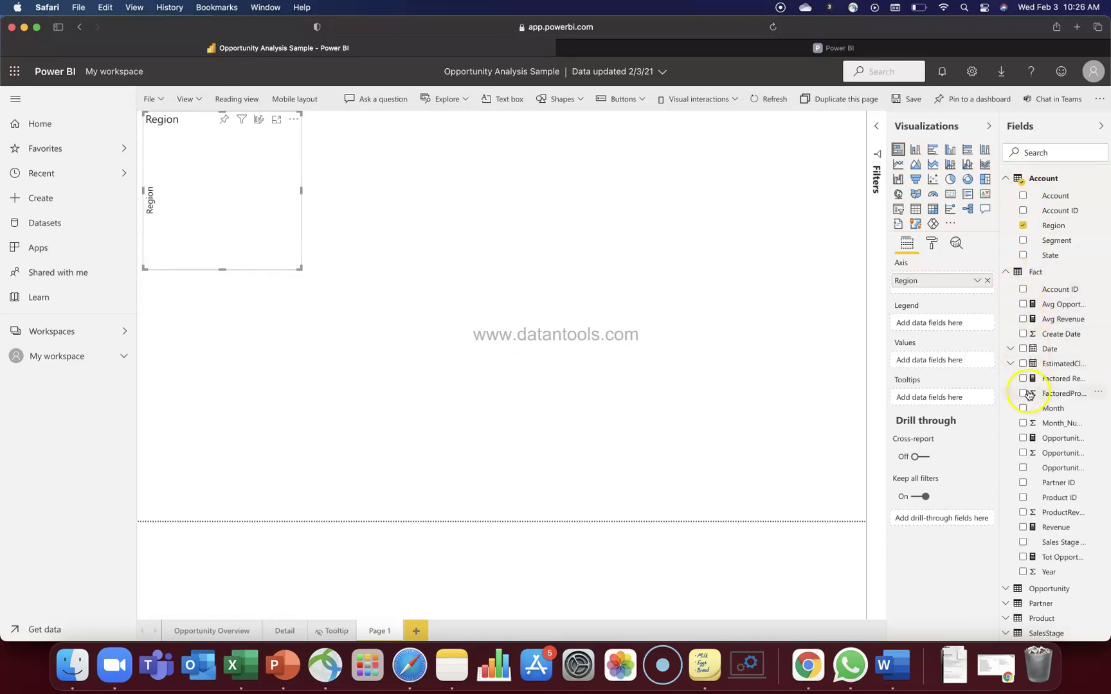
pyautogui.click(1023, 453)
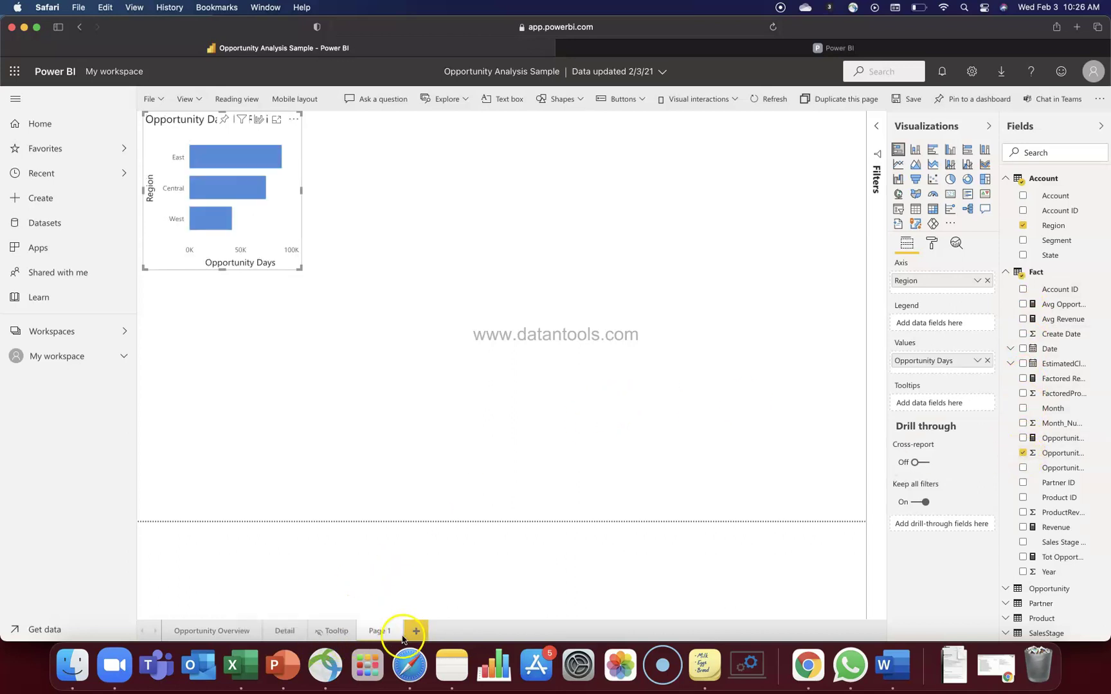
pyautogui.click(289, 635)
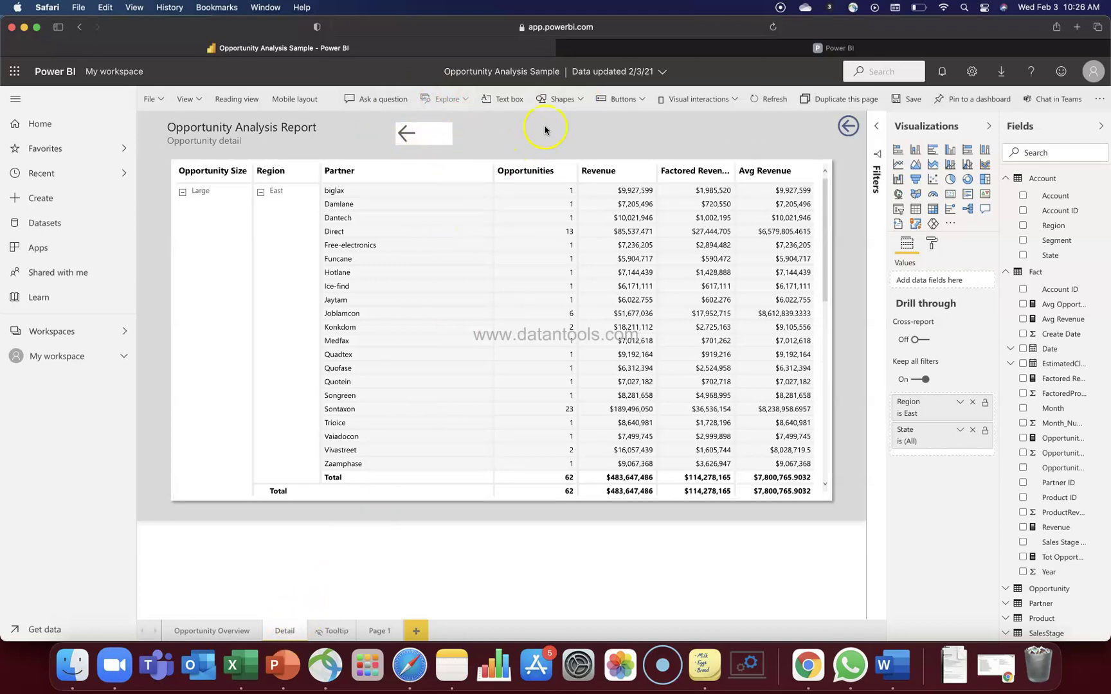
# - Place a right-arrow button next to the left arrow on the Detail page with its action on
pyautogui.click(622, 99)
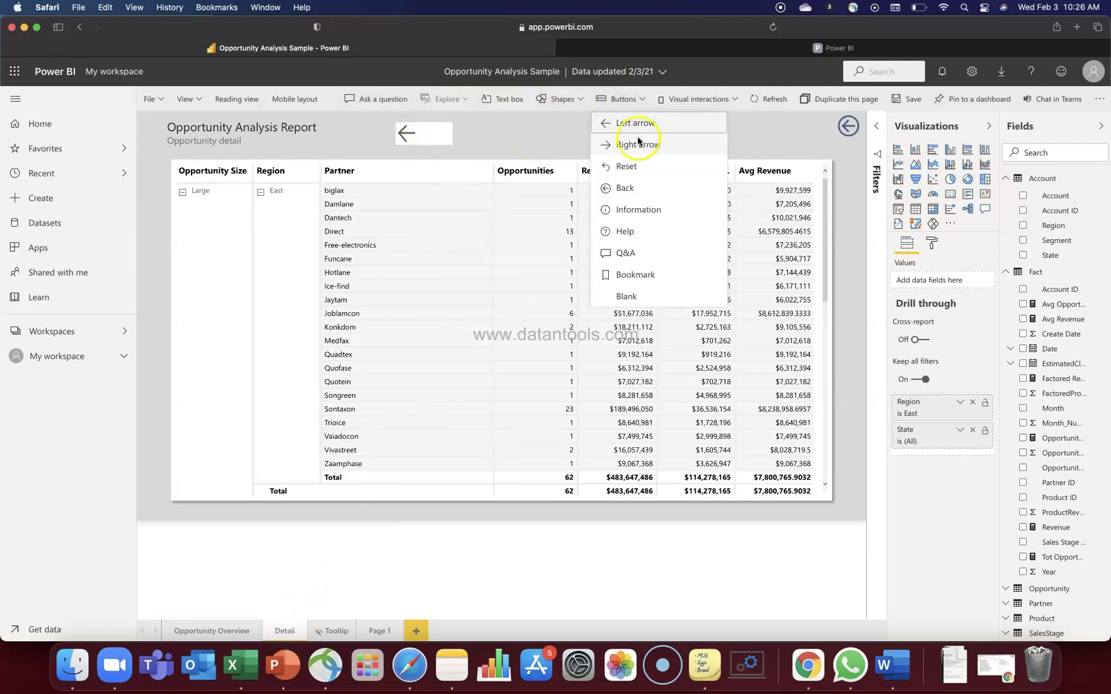
pyautogui.click(637, 144)
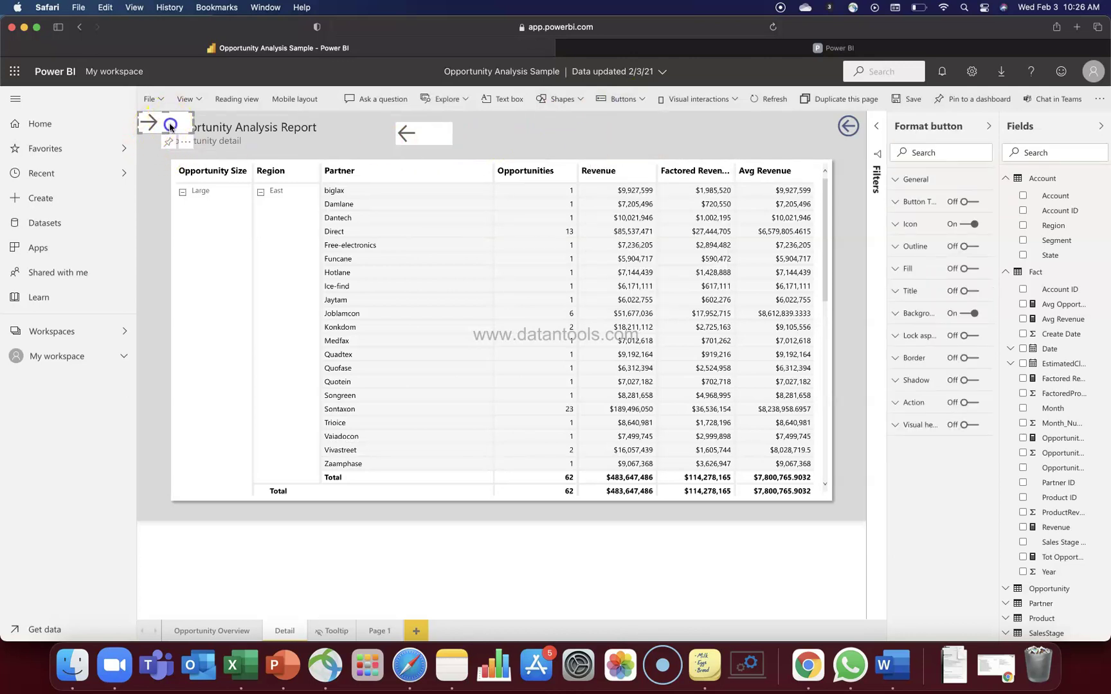
pyautogui.moveTo(171, 127); pyautogui.dragTo(508, 136)
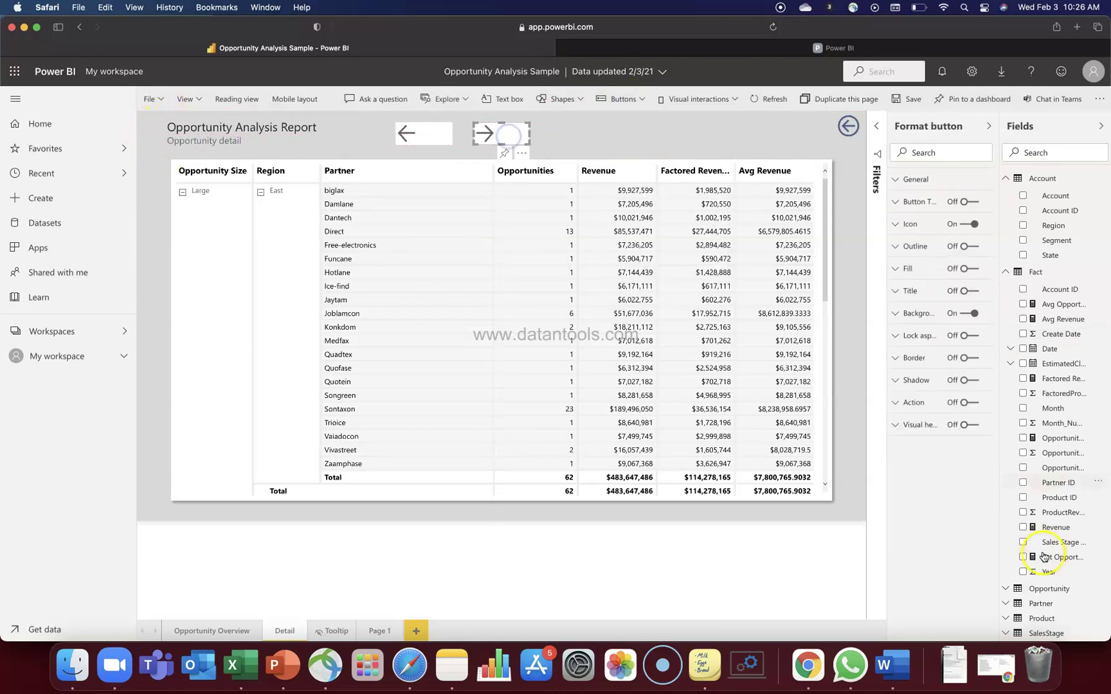
pyautogui.click(900, 403)
pyautogui.click(972, 405)
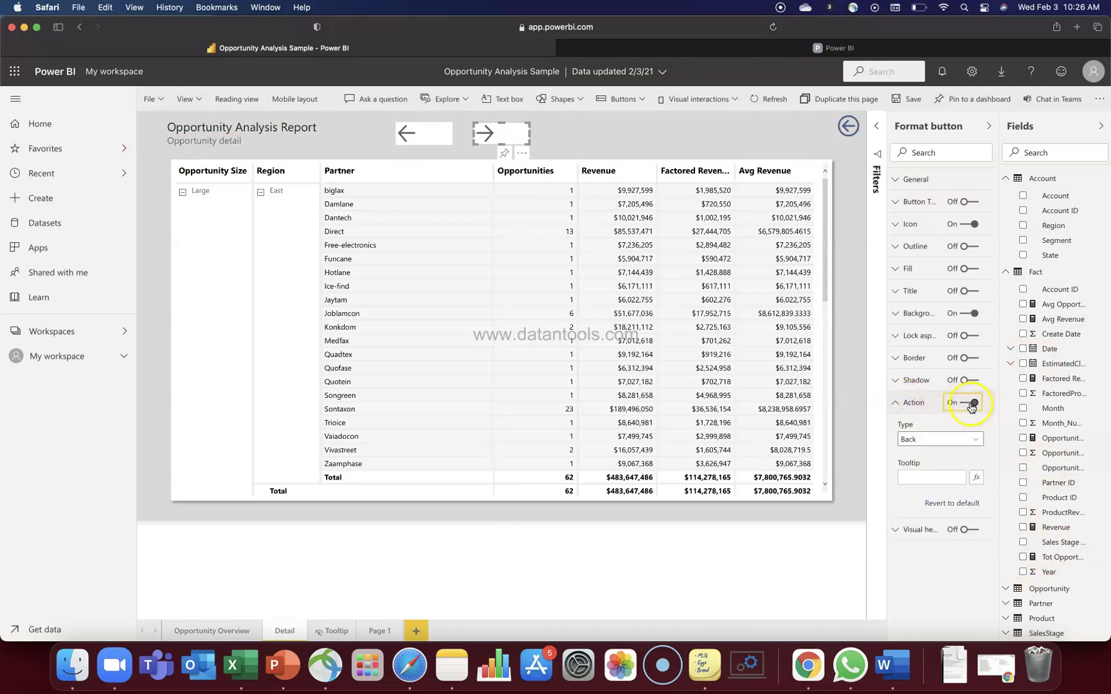
pyautogui.click(898, 403)
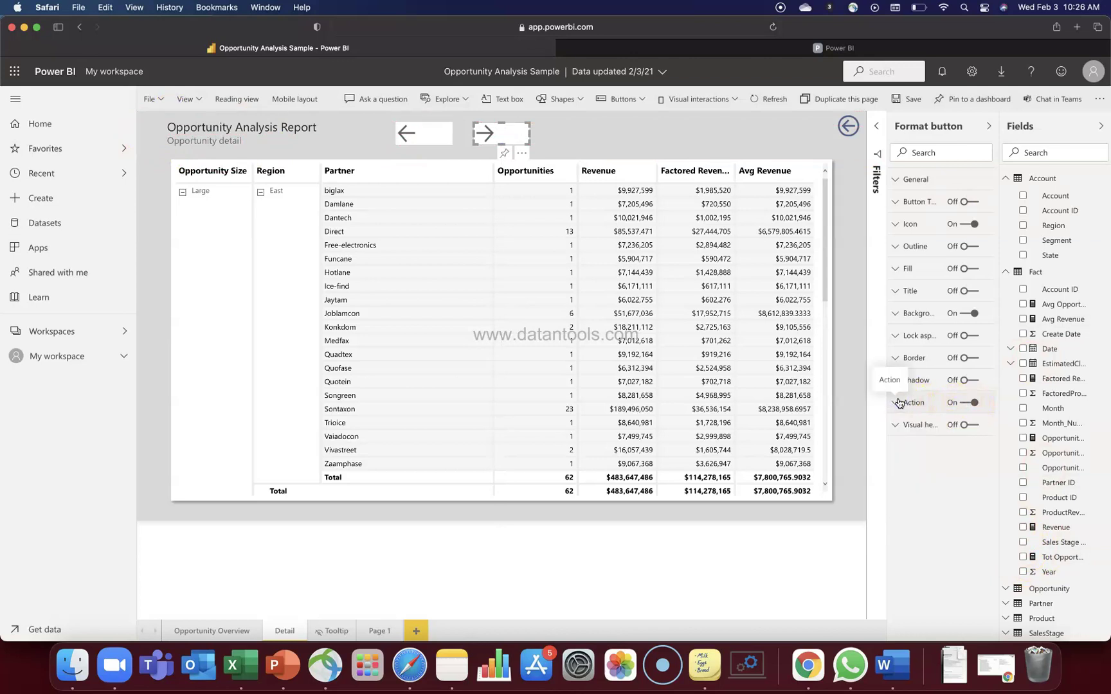
pyautogui.click(624, 131)
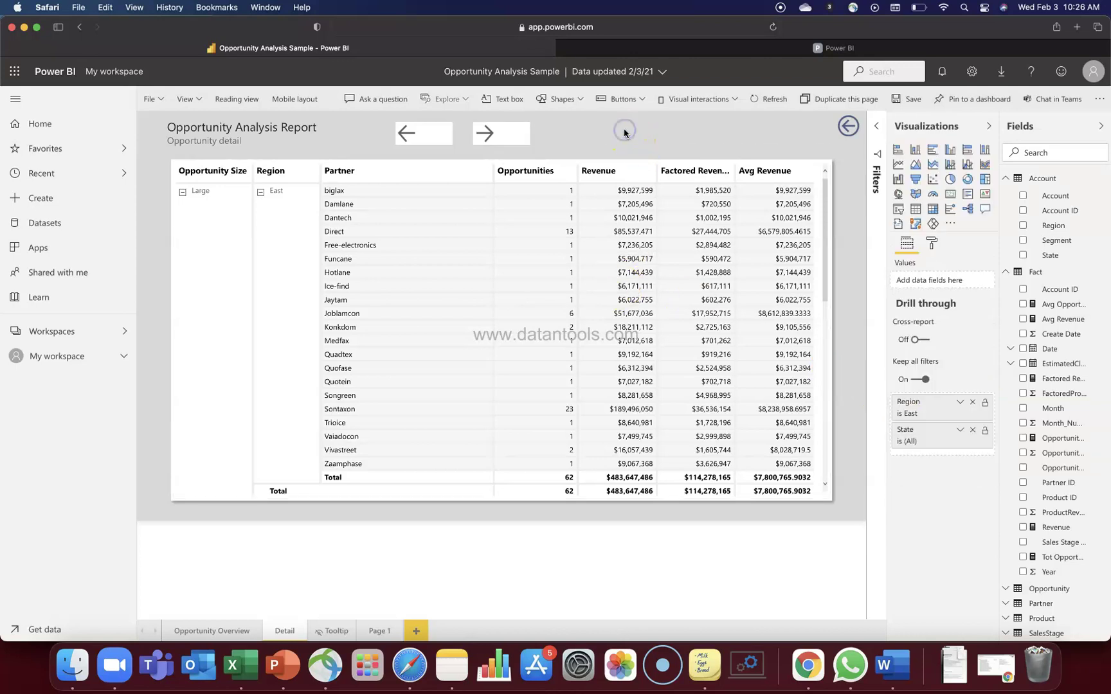
# - Switch the report to reading view and save the changes
pyautogui.click(248, 102)
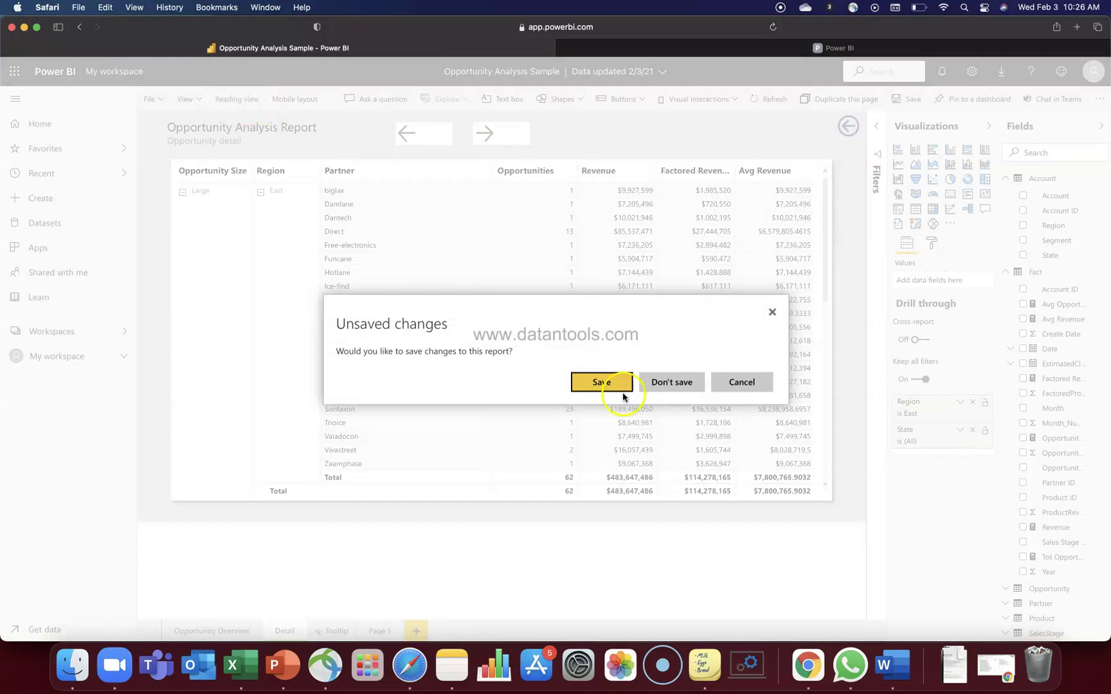
pyautogui.click(601, 381)
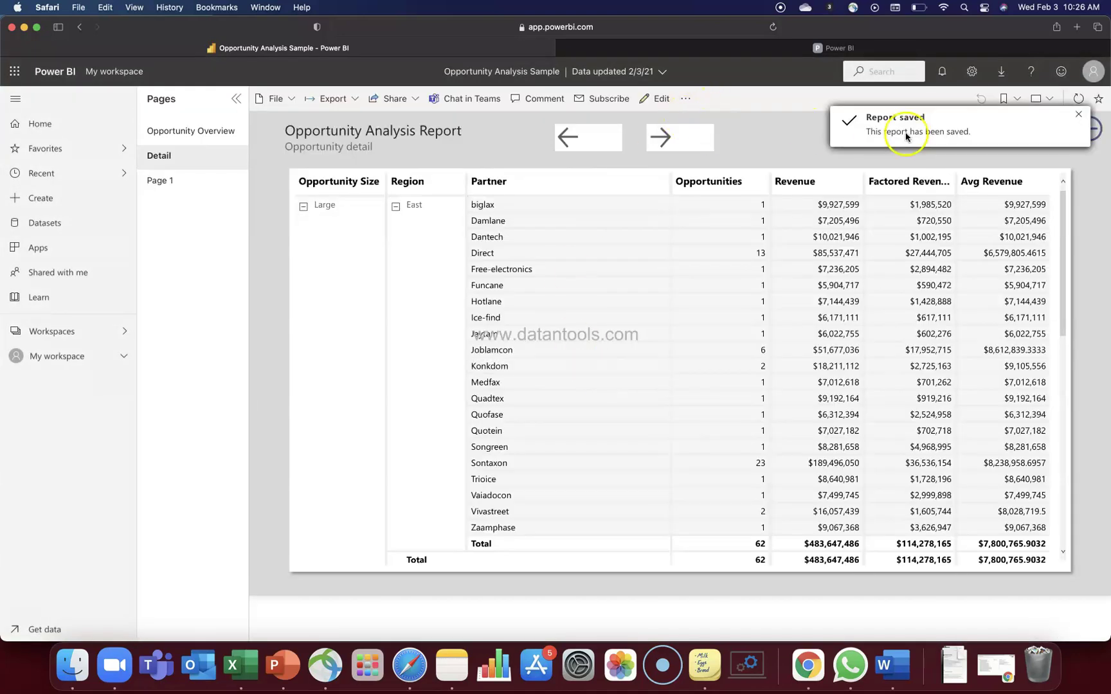
pyautogui.click(1078, 114)
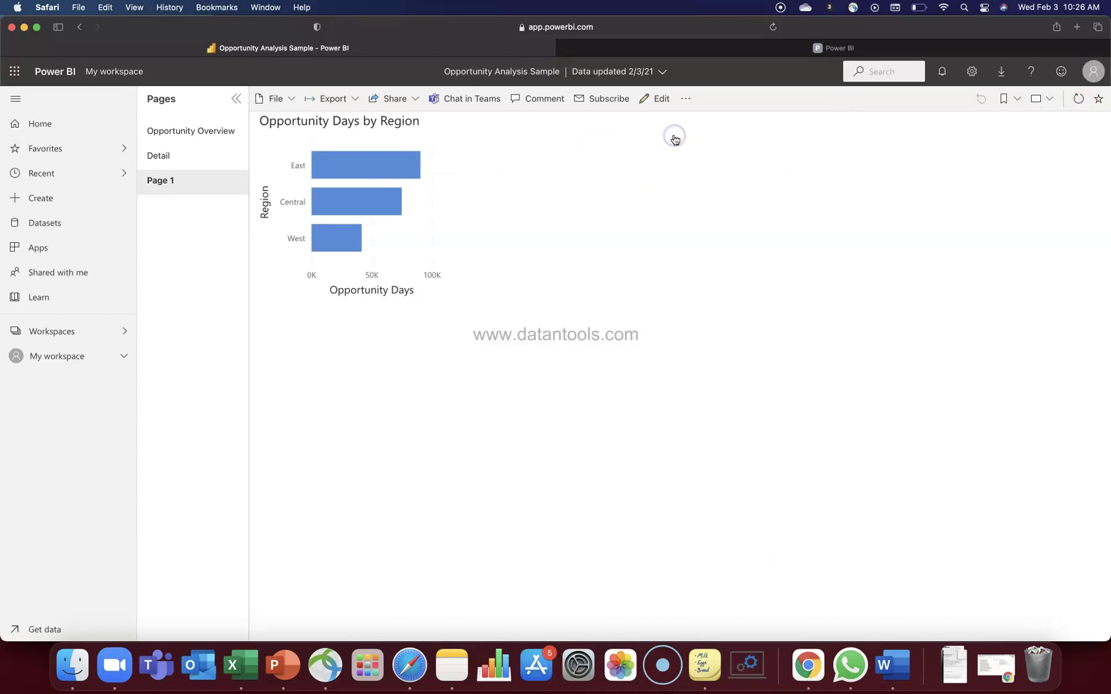
# - Follow the Detail page's forward arrow to Page 1 and its Opportunity Days by Region chart
pyautogui.click(666, 137)
pyautogui.moveTo(392, 181)
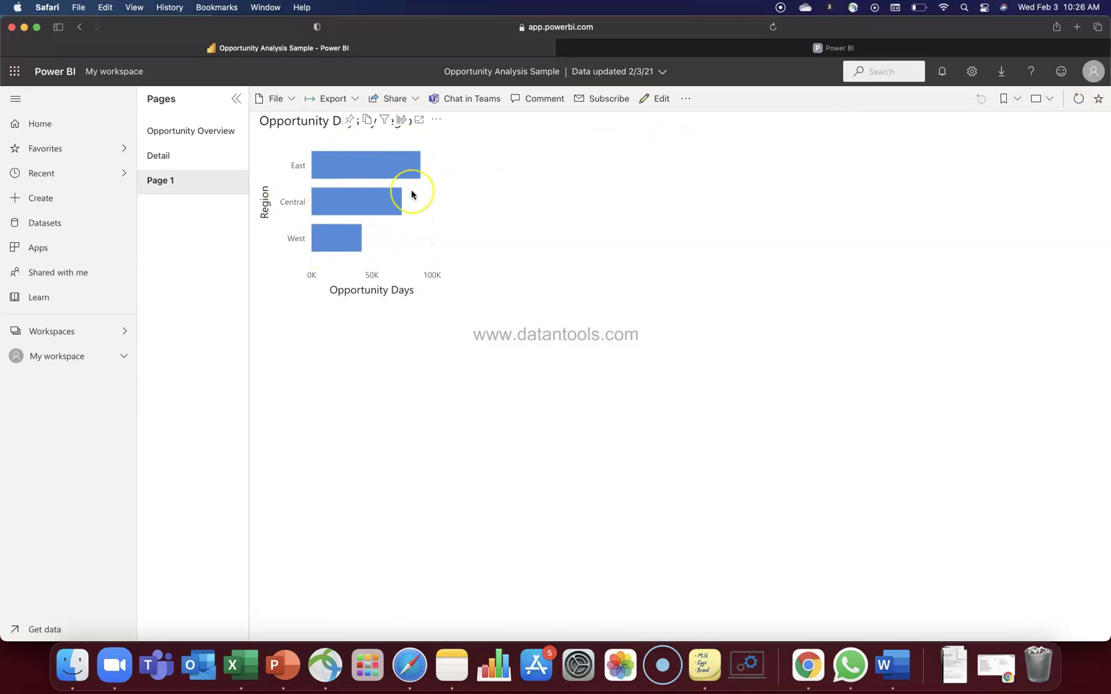
pyautogui.click(466, 209)
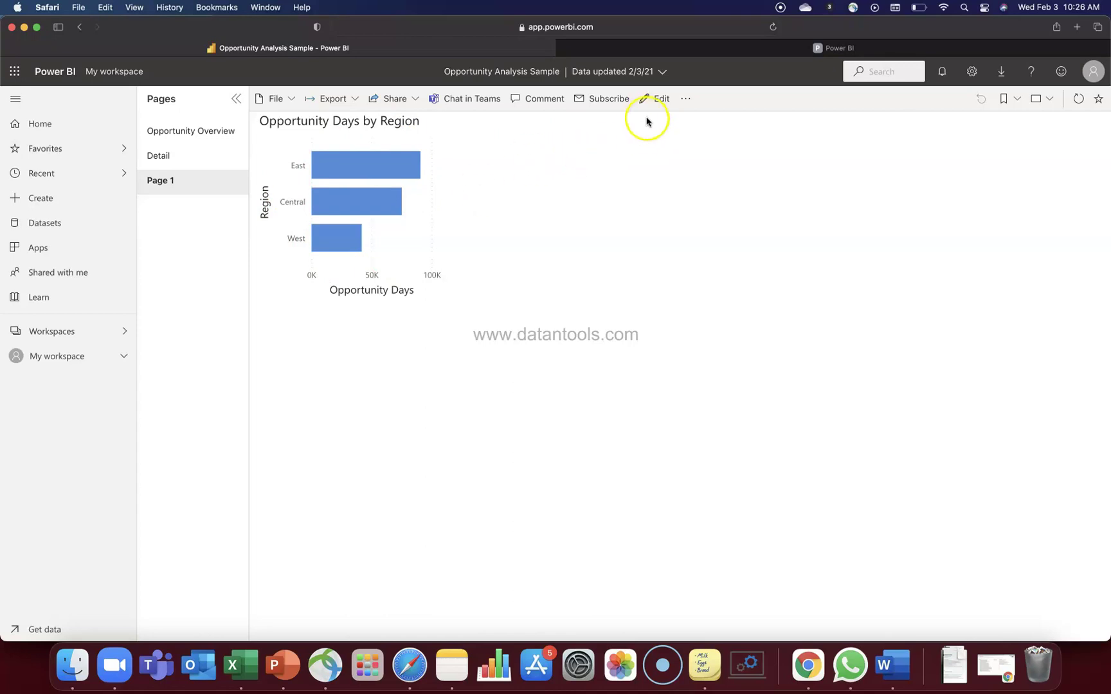
# - In edit mode, give the Opportunity Overview arrow button the text 'Next Page' and widen it to fit
pyautogui.click(656, 100)
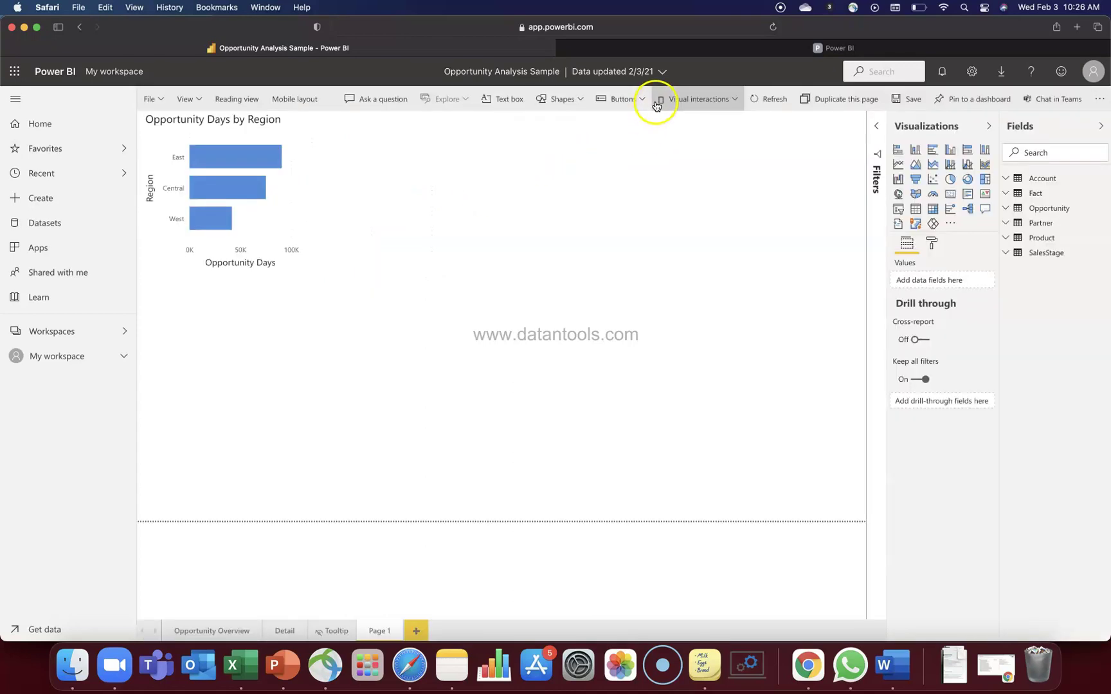
pyautogui.click(232, 630)
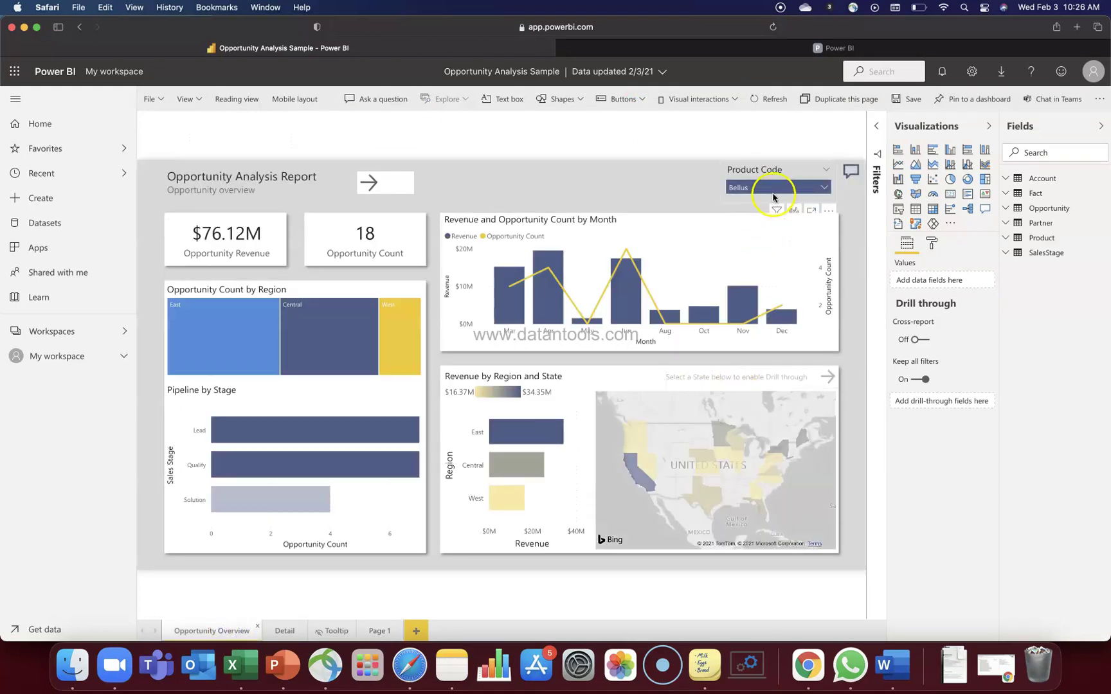
pyautogui.click(379, 183)
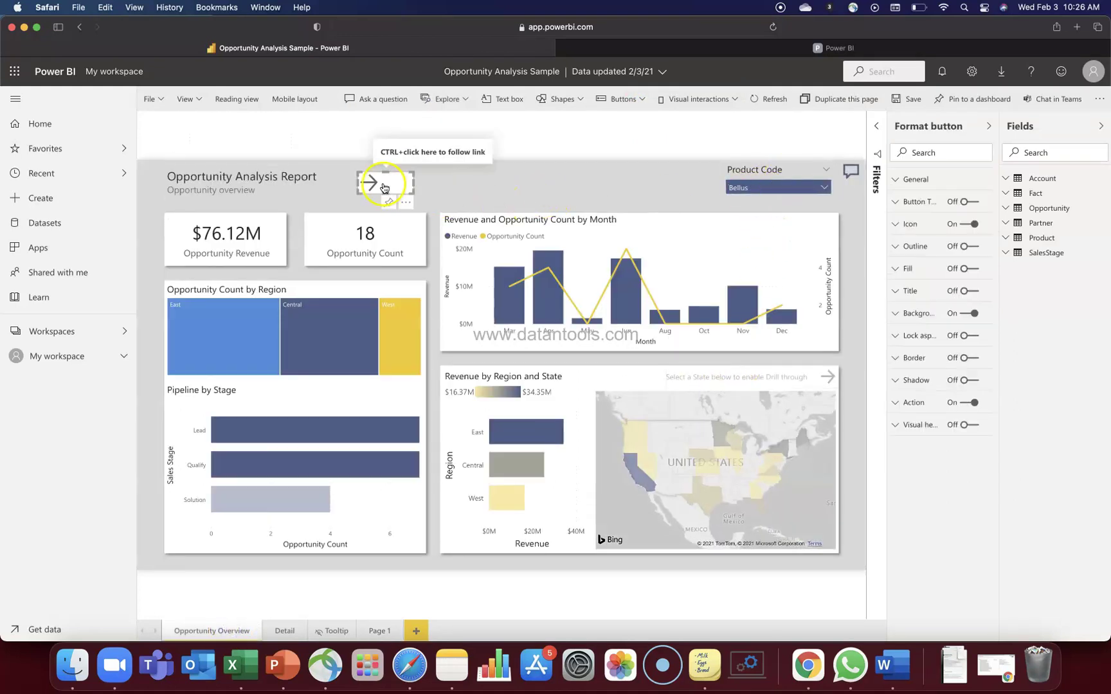
pyautogui.click(899, 202)
pyautogui.click(968, 203)
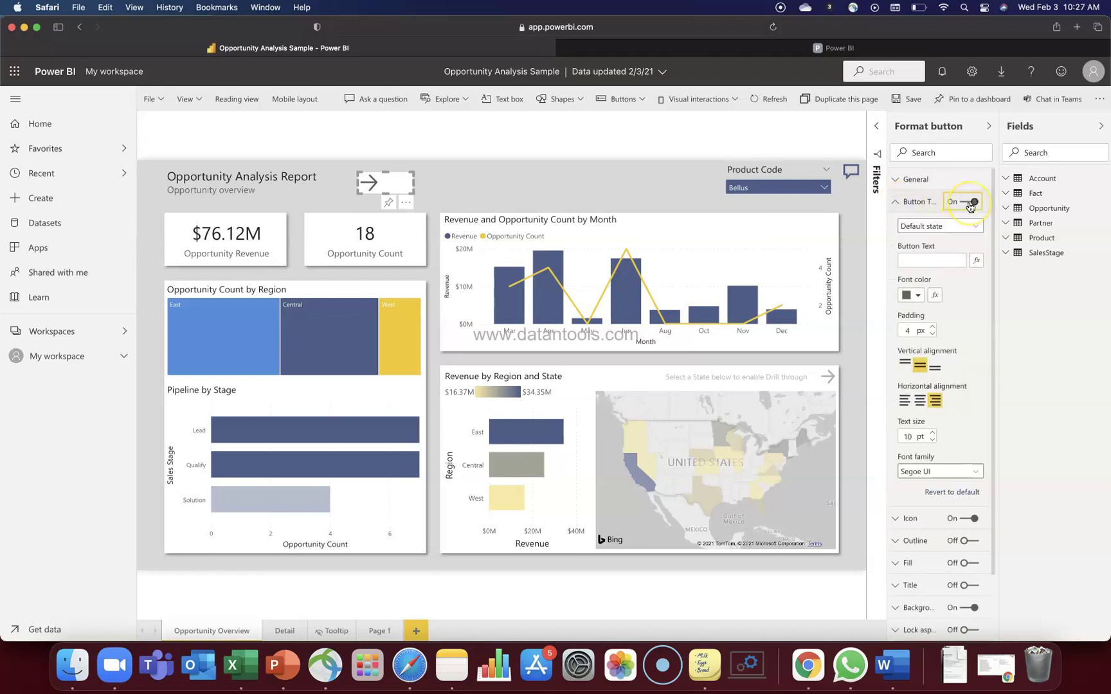
pyautogui.click(944, 257)
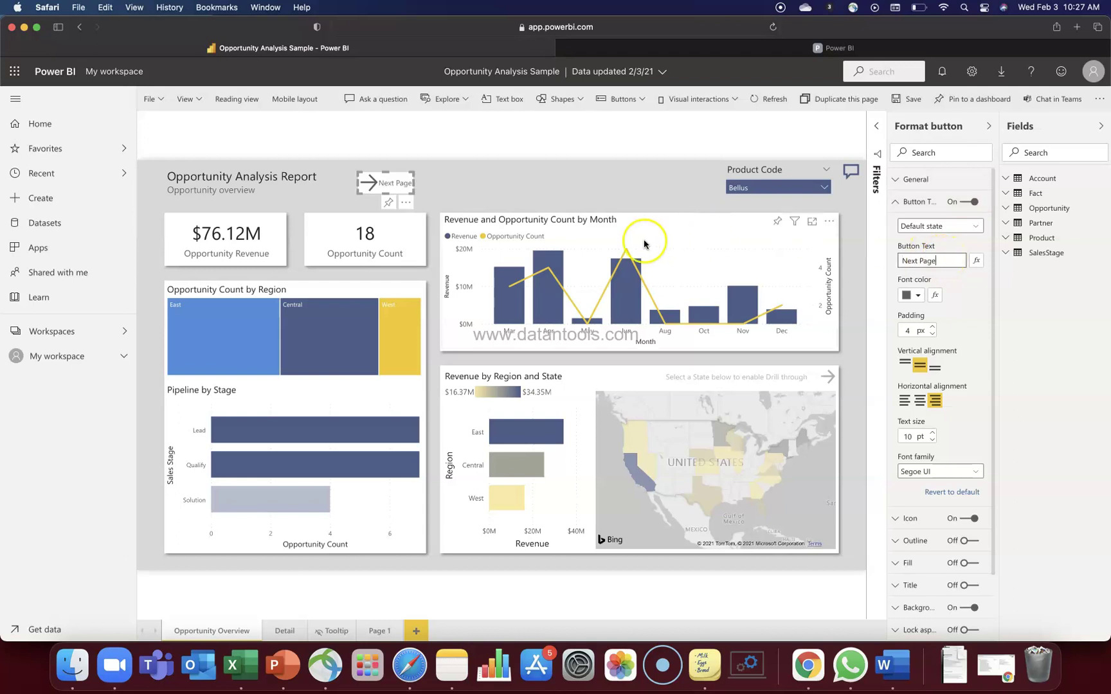
pyautogui.moveTo(413, 186); pyautogui.dragTo(434, 186)
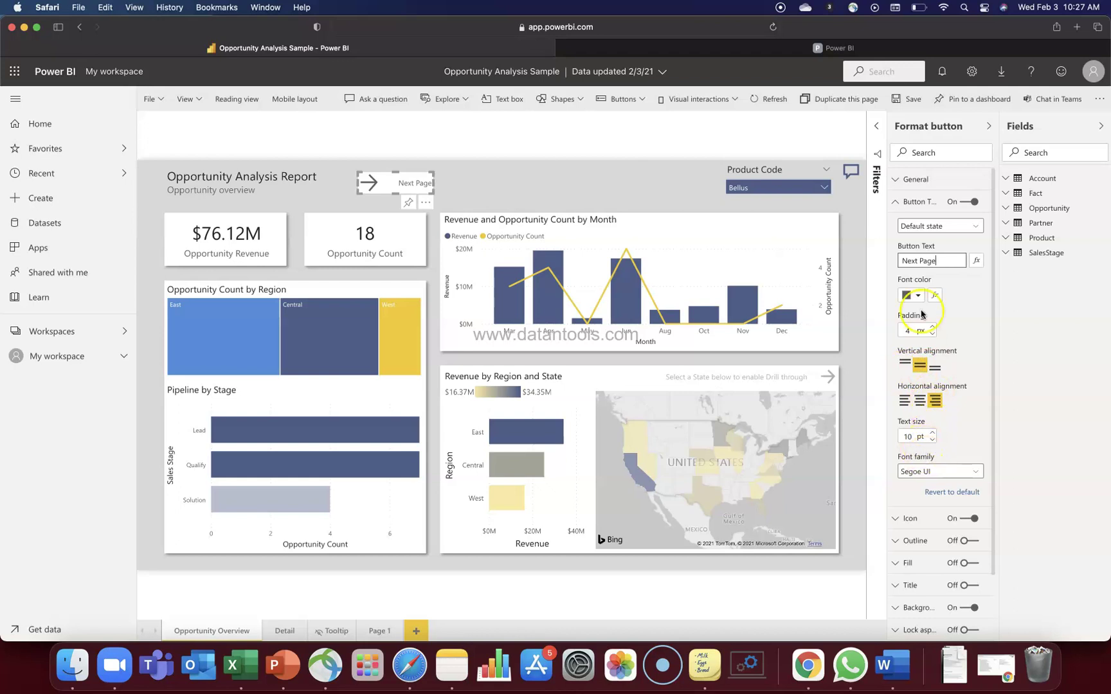
# - Turn on the Next Page button's fill with a light grey theme colour at 50% transparency
pyautogui.scroll(-3, 926, 456)
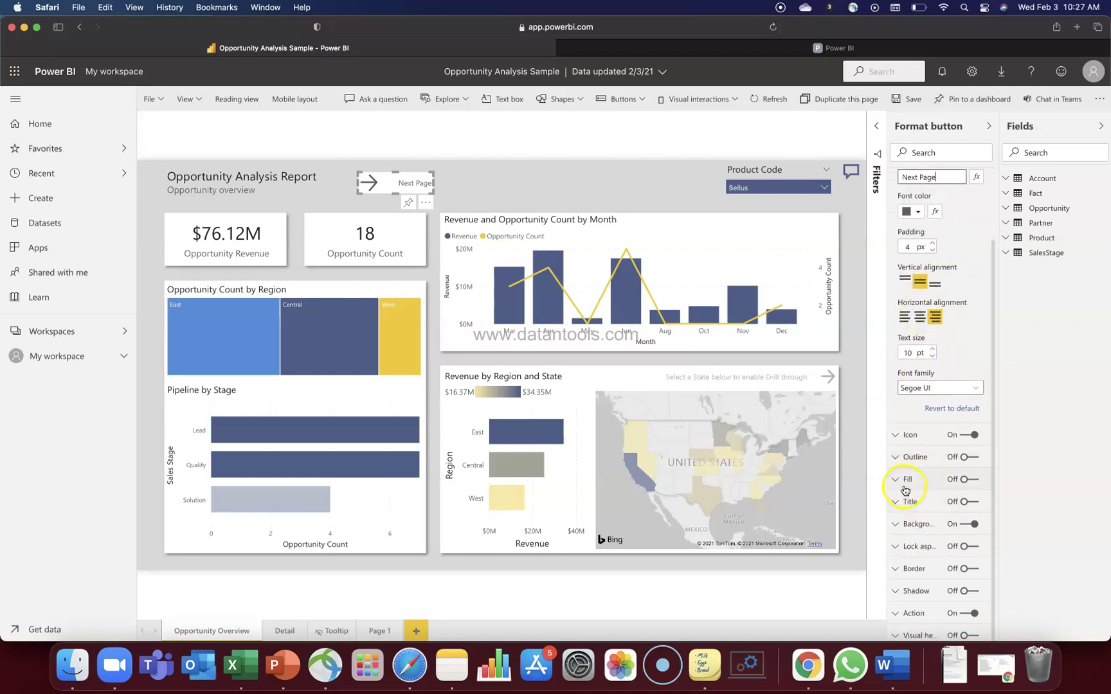
pyautogui.click(906, 479)
pyautogui.scroll(-4, 927, 512)
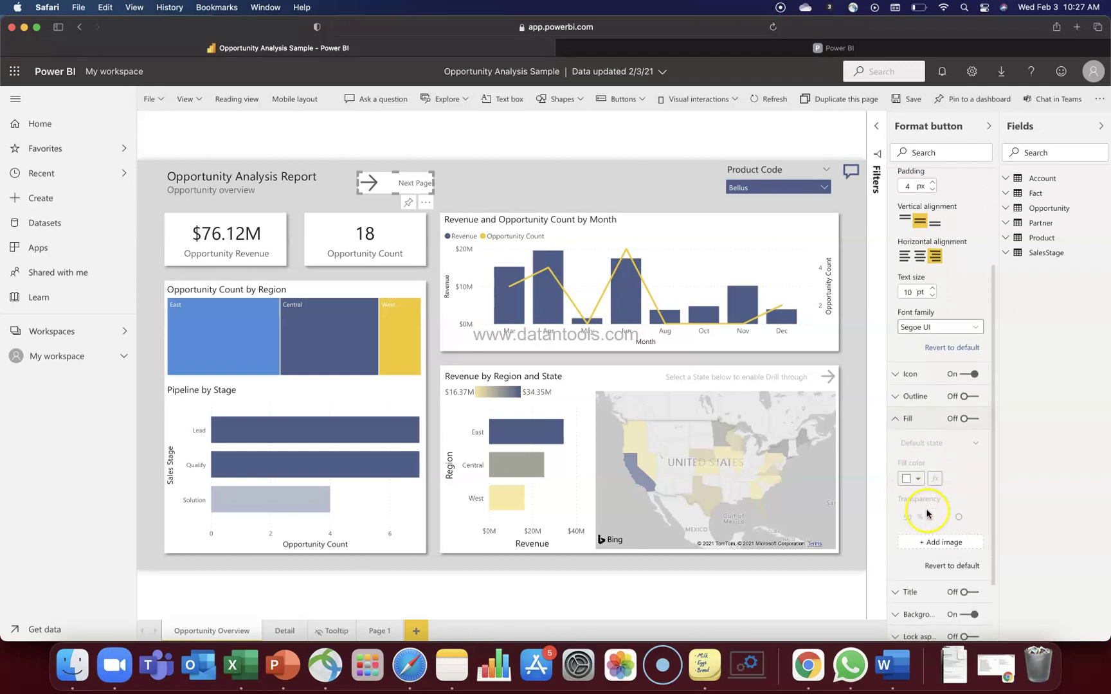
pyautogui.click(972, 372)
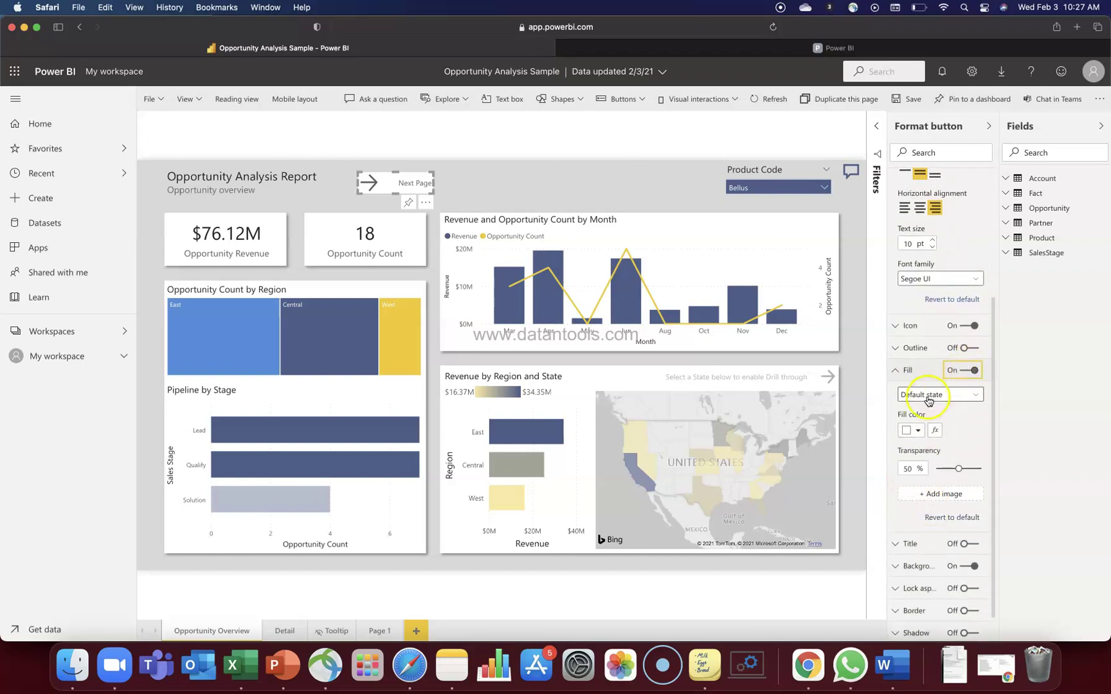
pyautogui.click(917, 430)
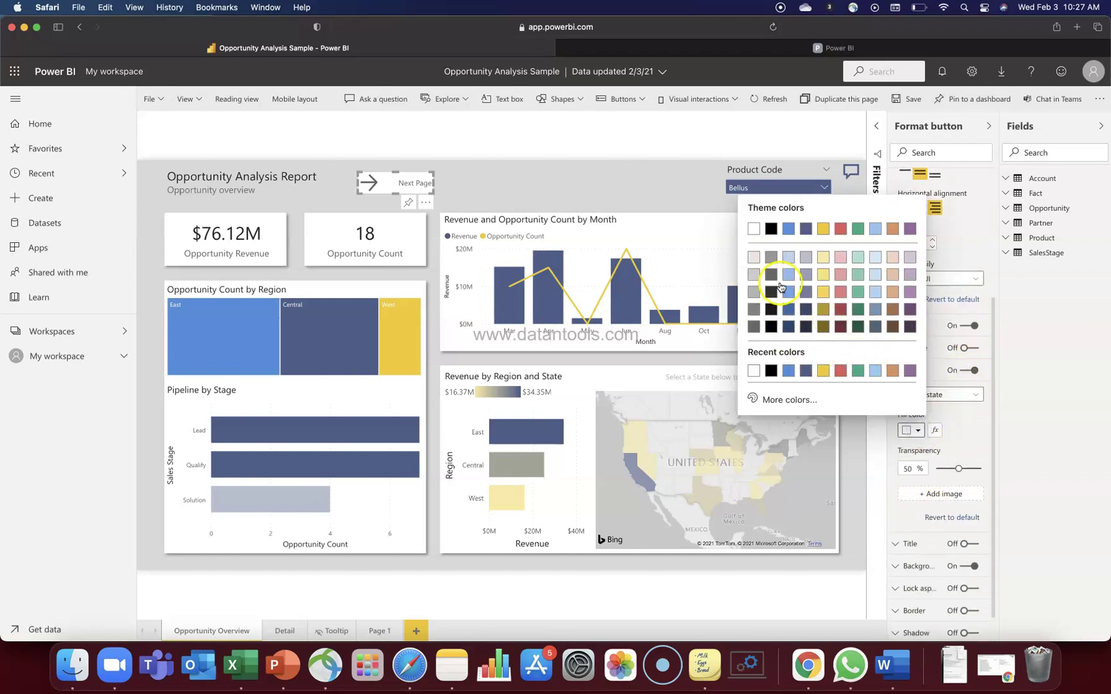
pyautogui.click(755, 261)
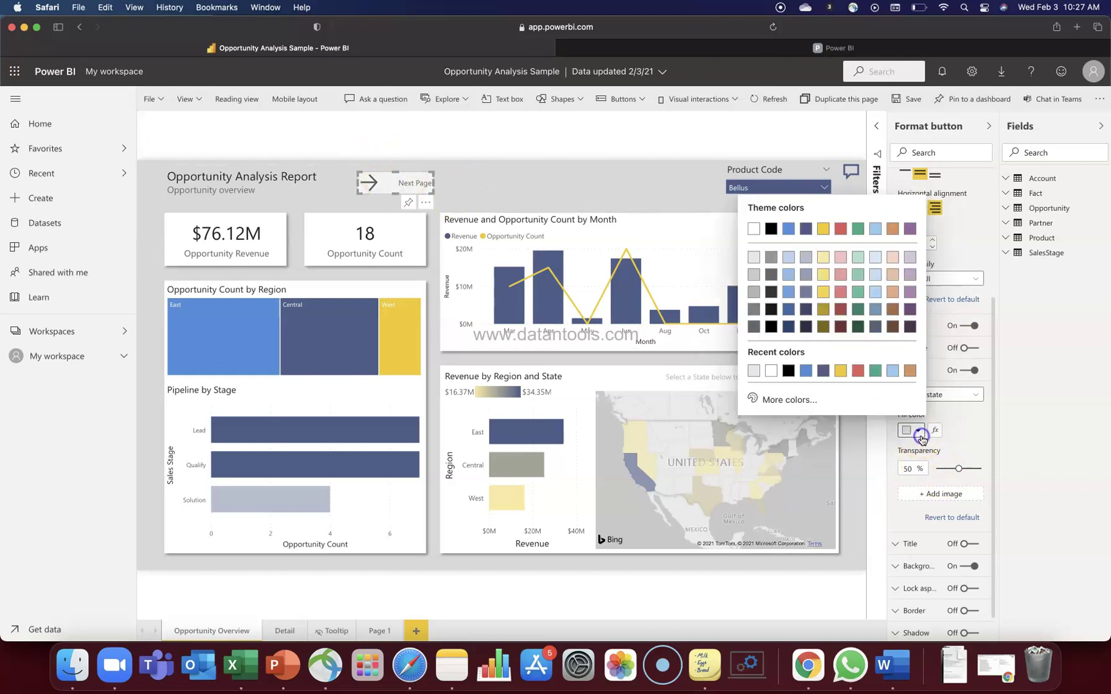
pyautogui.click(918, 430)
pyautogui.click(753, 292)
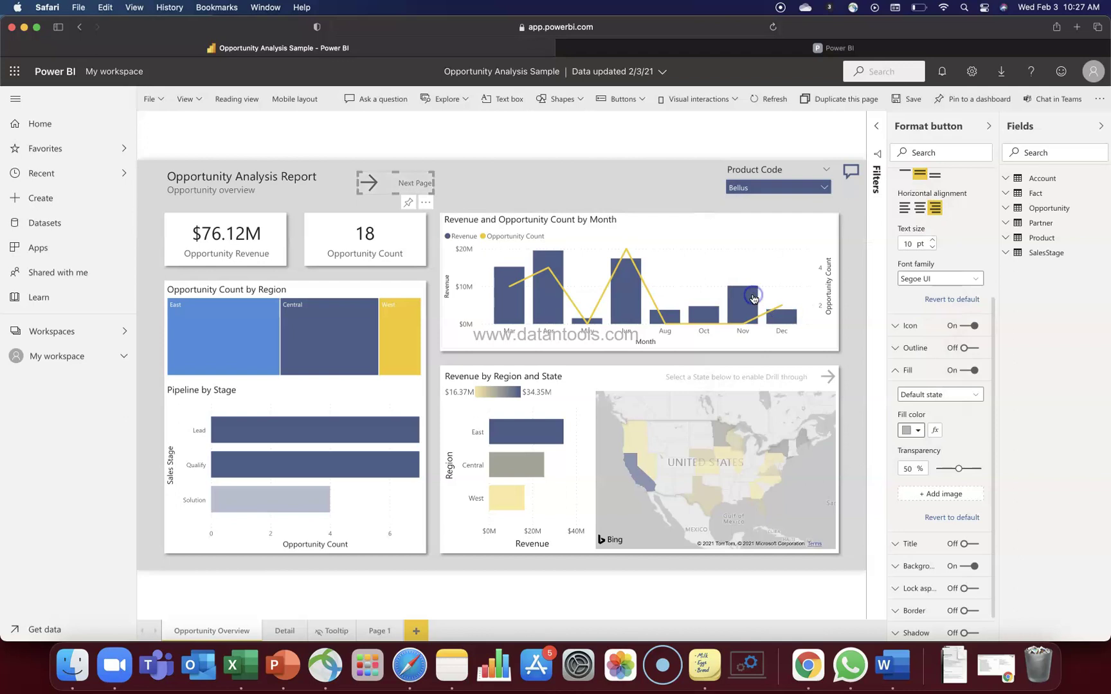
pyautogui.click(514, 177)
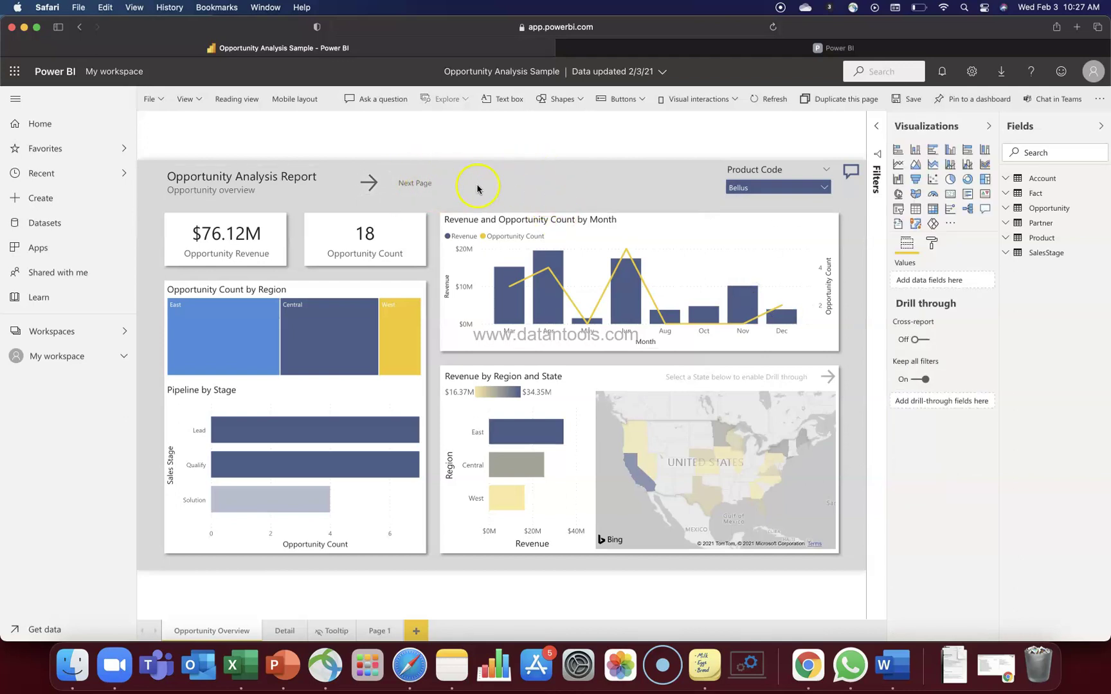
# - Review the Next Page button's Title, Button Text and General settings, including its 135 × 40 size and X position
pyautogui.click(418, 187)
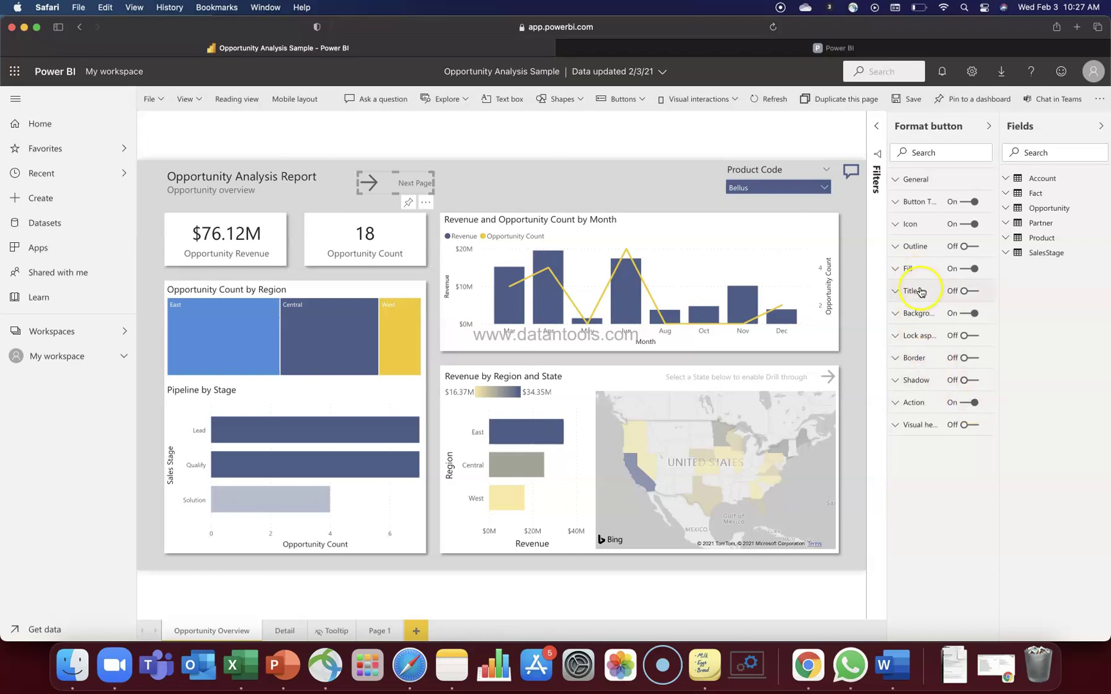
pyautogui.click(899, 291)
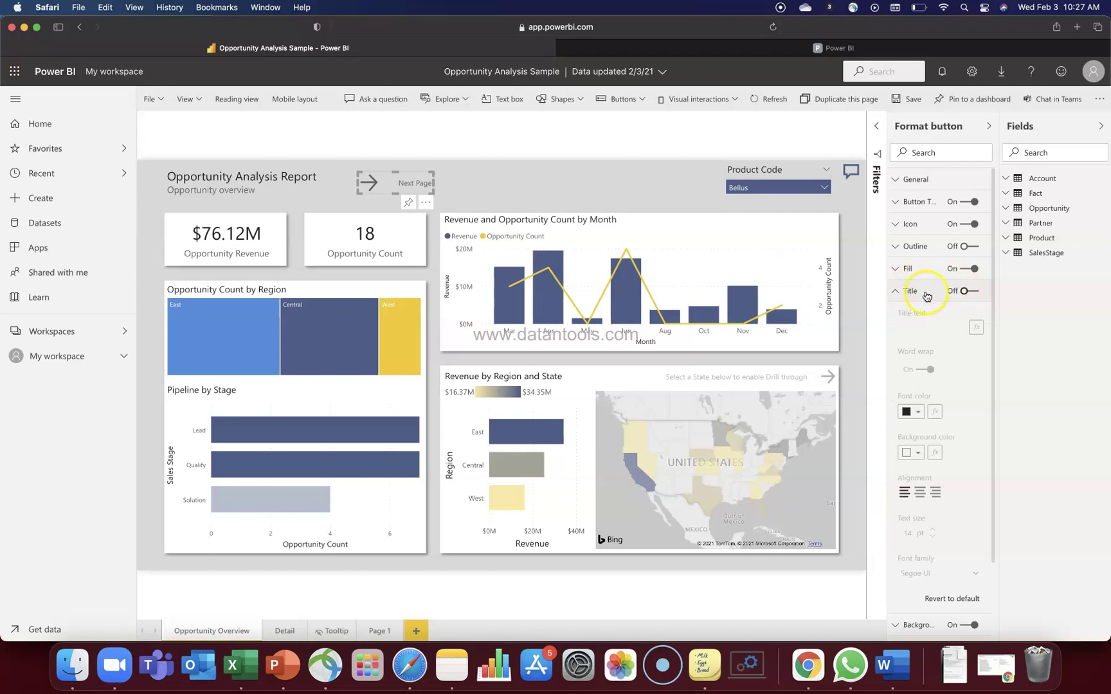
pyautogui.click(899, 291)
pyautogui.click(896, 201)
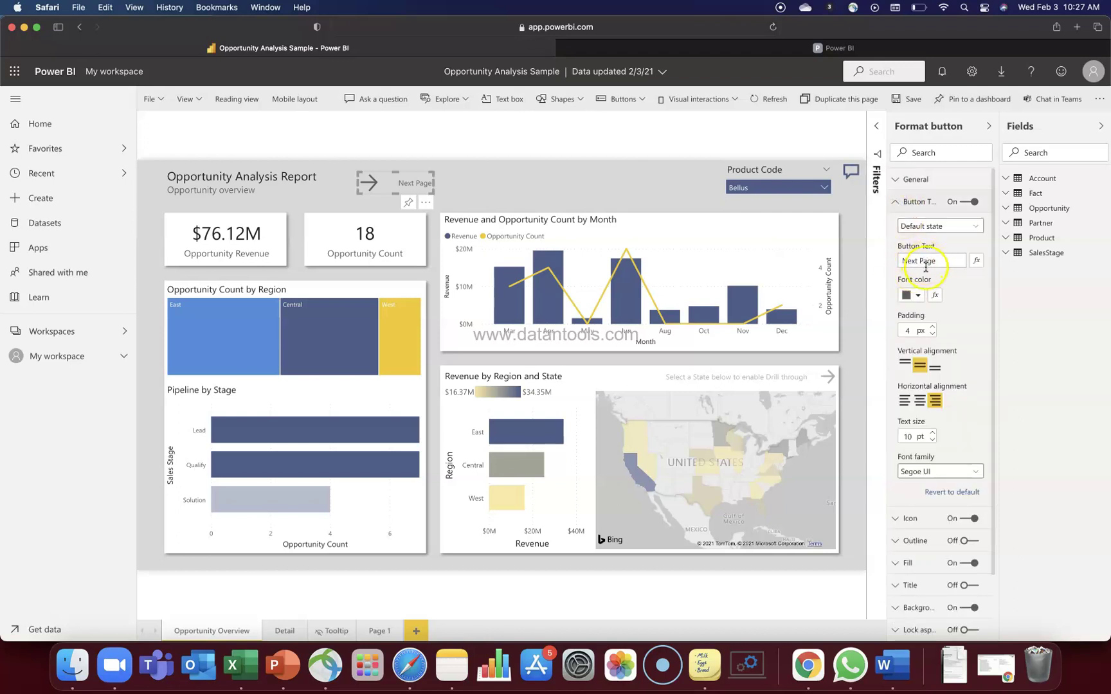
pyautogui.click(899, 182)
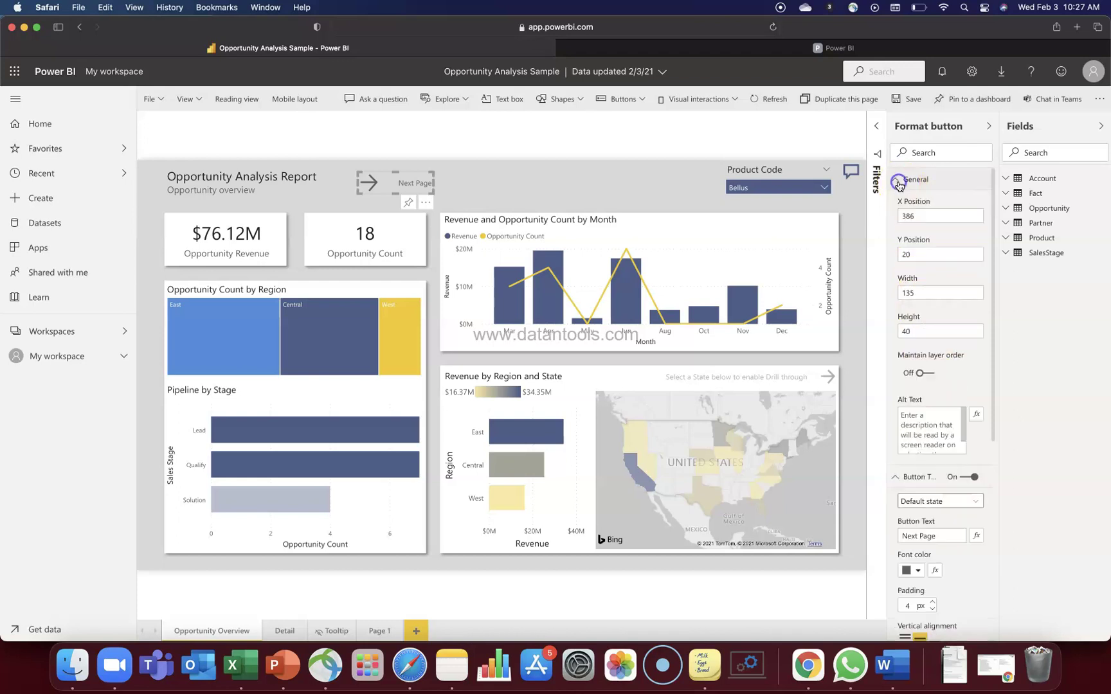
pyautogui.click(924, 221)
pyautogui.scroll(-5, 928, 320)
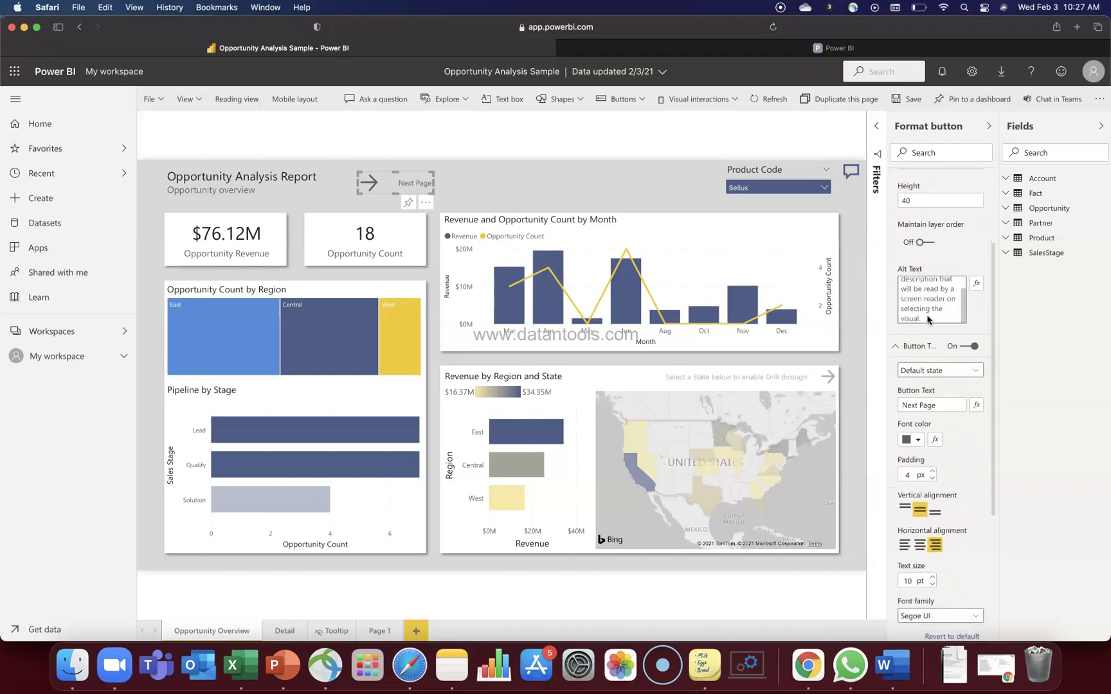
pyautogui.scroll(-5, 974, 390)
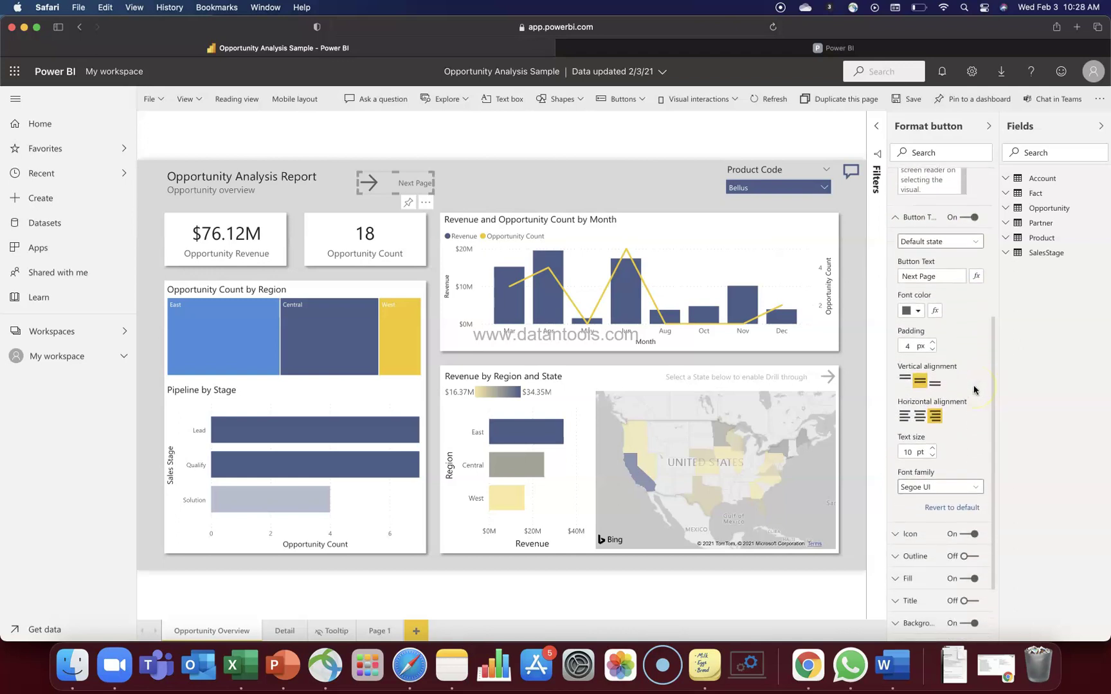
pyautogui.scroll(-4, 952, 390)
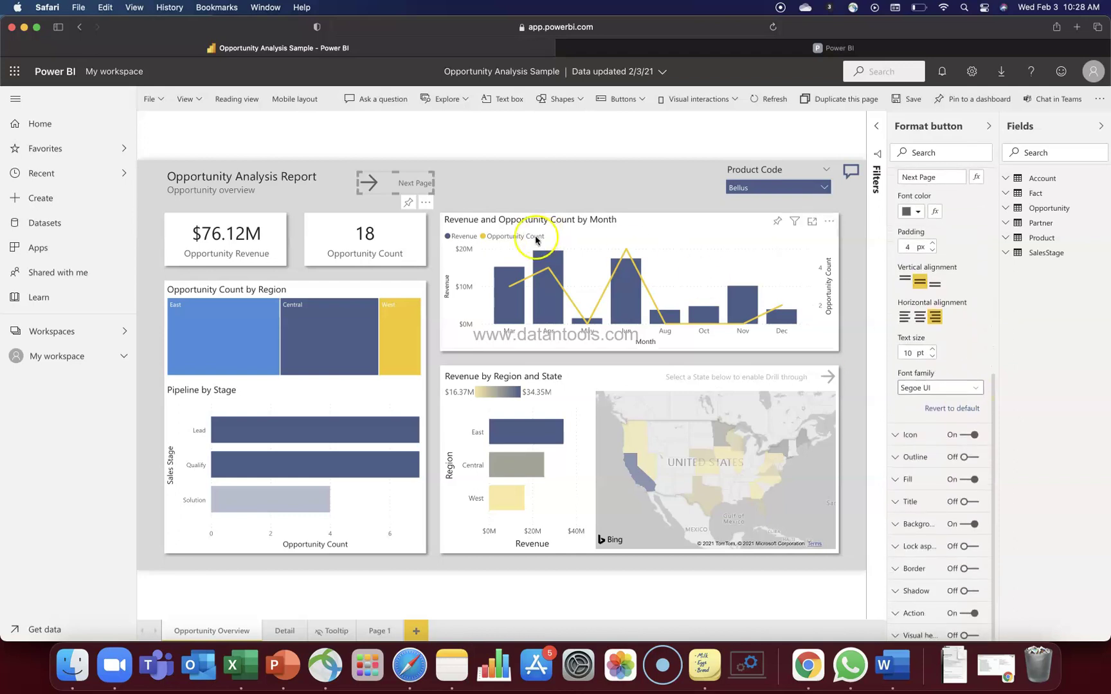
# - Look through the Buttons menu and Page 1 without inserting anything, then return to the Detail page
pyautogui.click(633, 100)
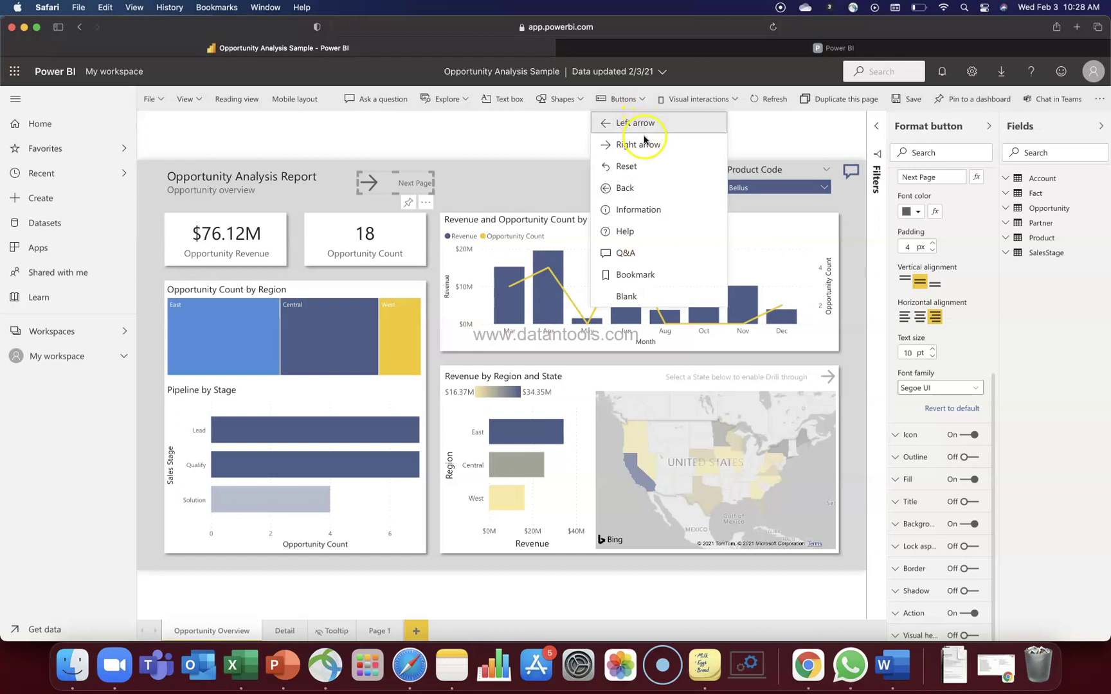
pyautogui.click(543, 183)
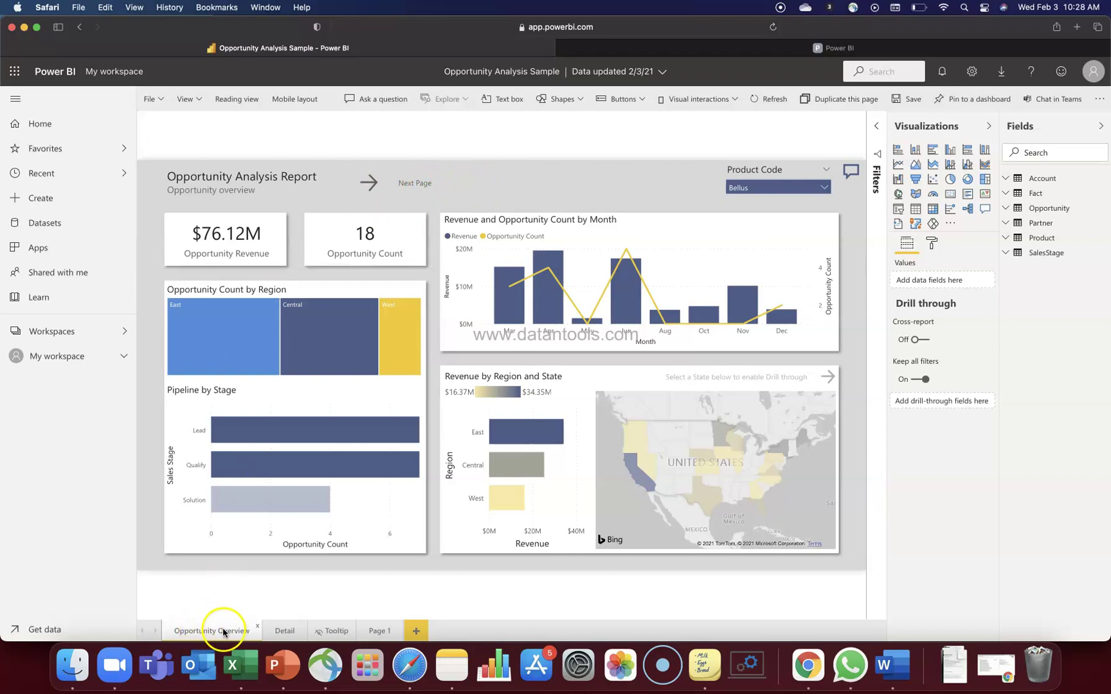
pyautogui.click(381, 631)
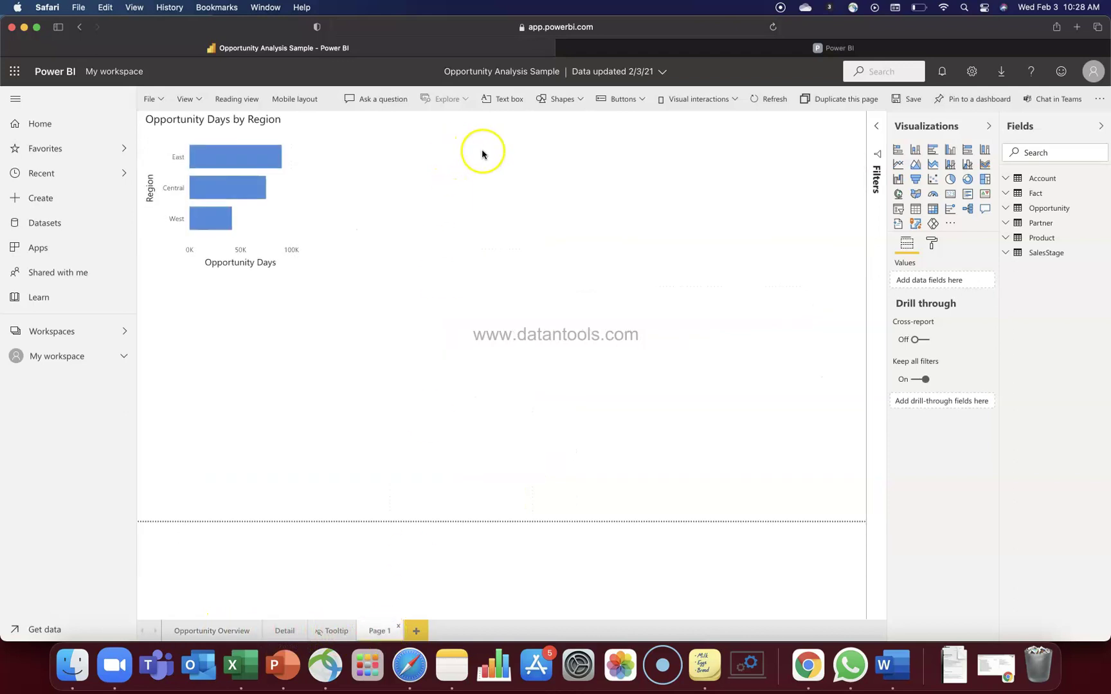
pyautogui.click(621, 99)
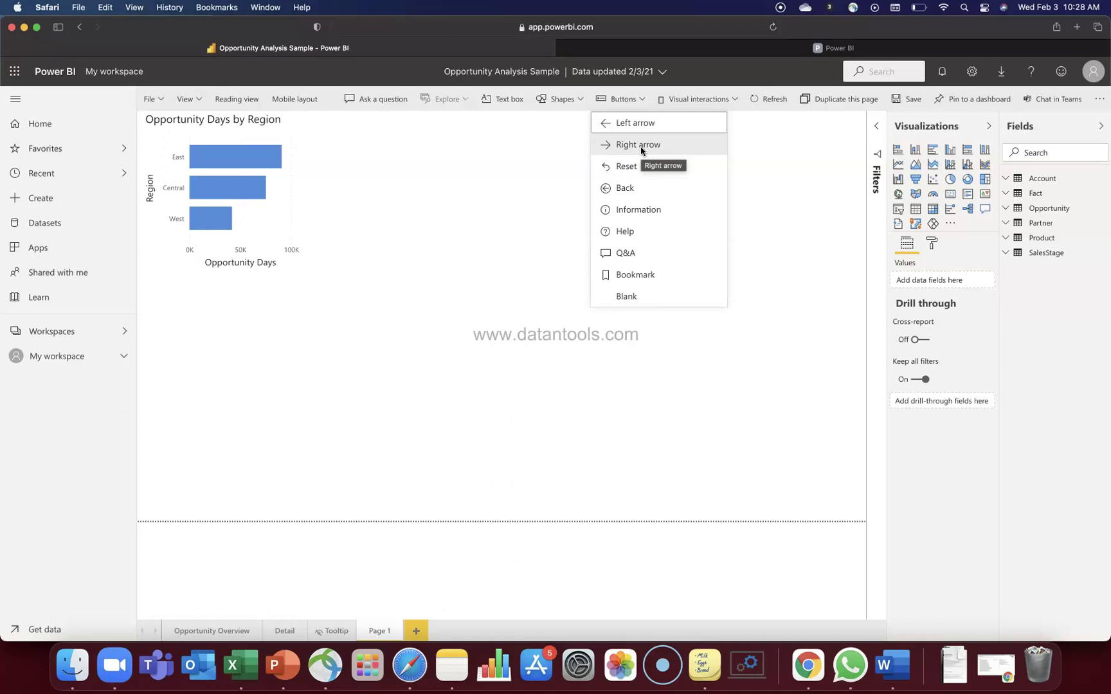
pyautogui.click(283, 633)
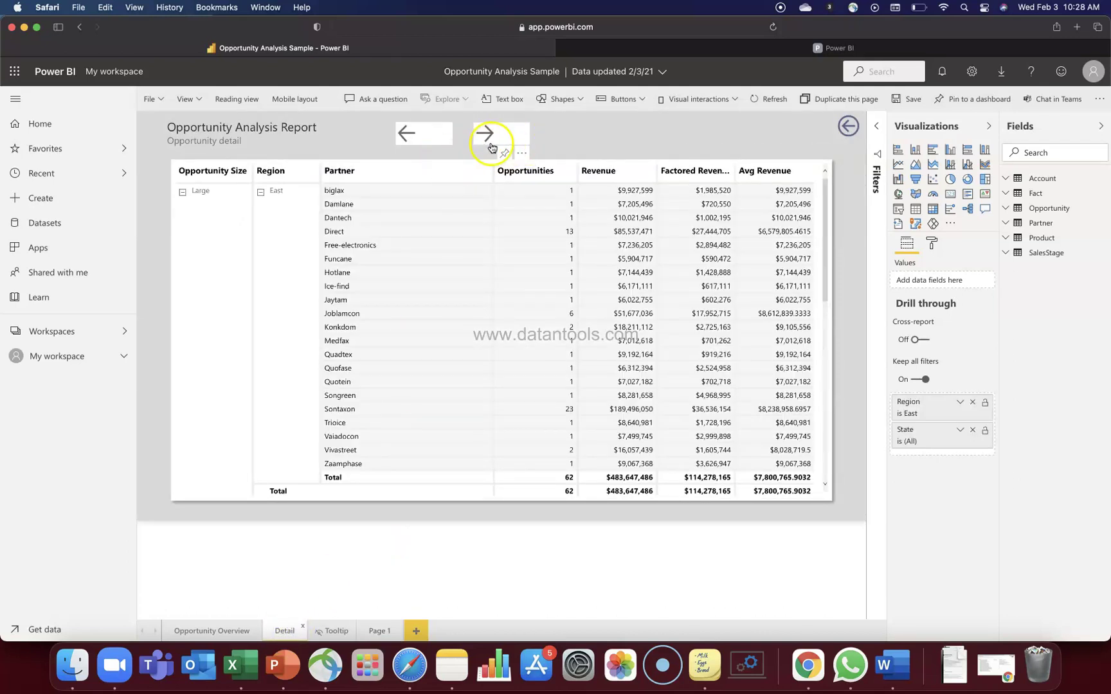